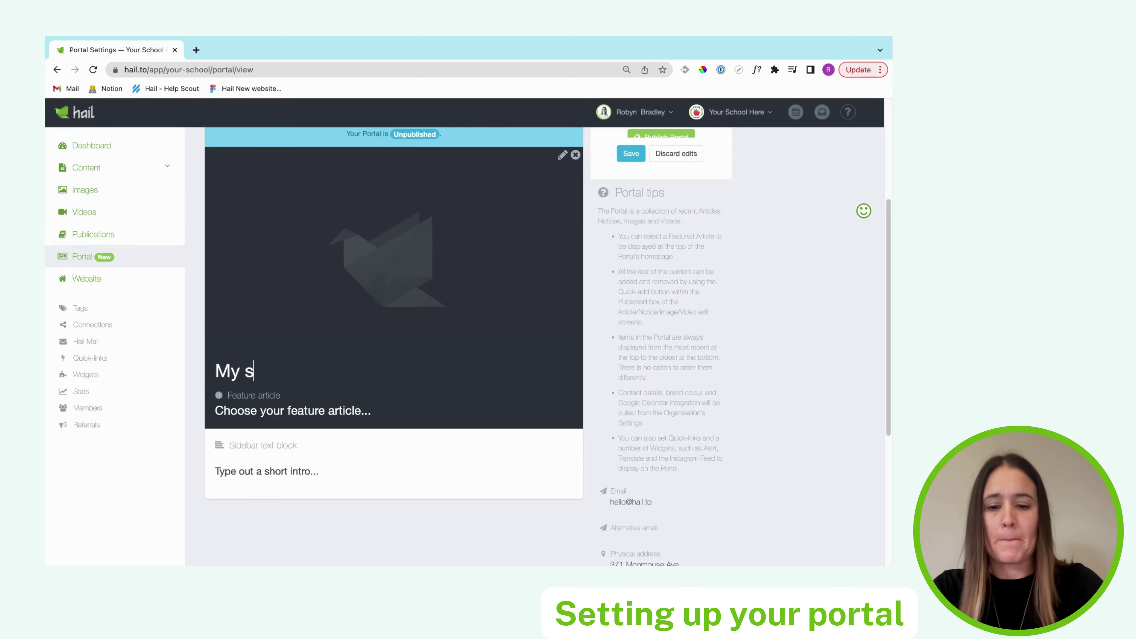
- Complete the portal title so it reads "My school portal."
{"action": "key", "text": "BackSpace"}
{"action": "type", "text": "portal"}
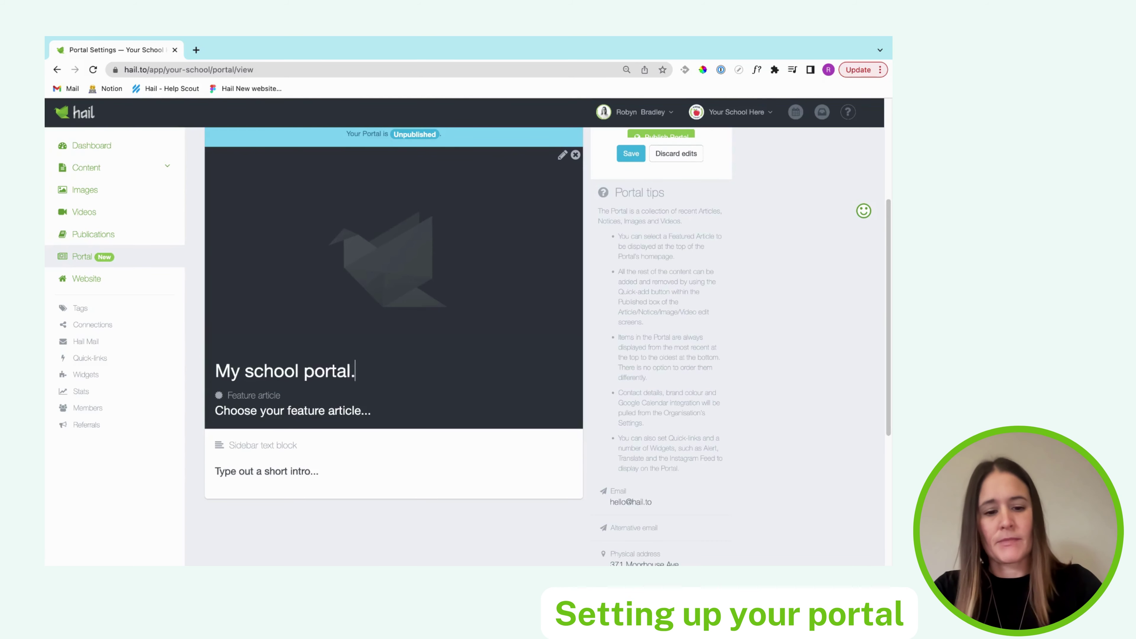
{"action": "type", "text": "."}
- Set "Weekly art challenge winner!" as the portal's feature article
{"action": "left_click", "coordinate": [338, 419]}
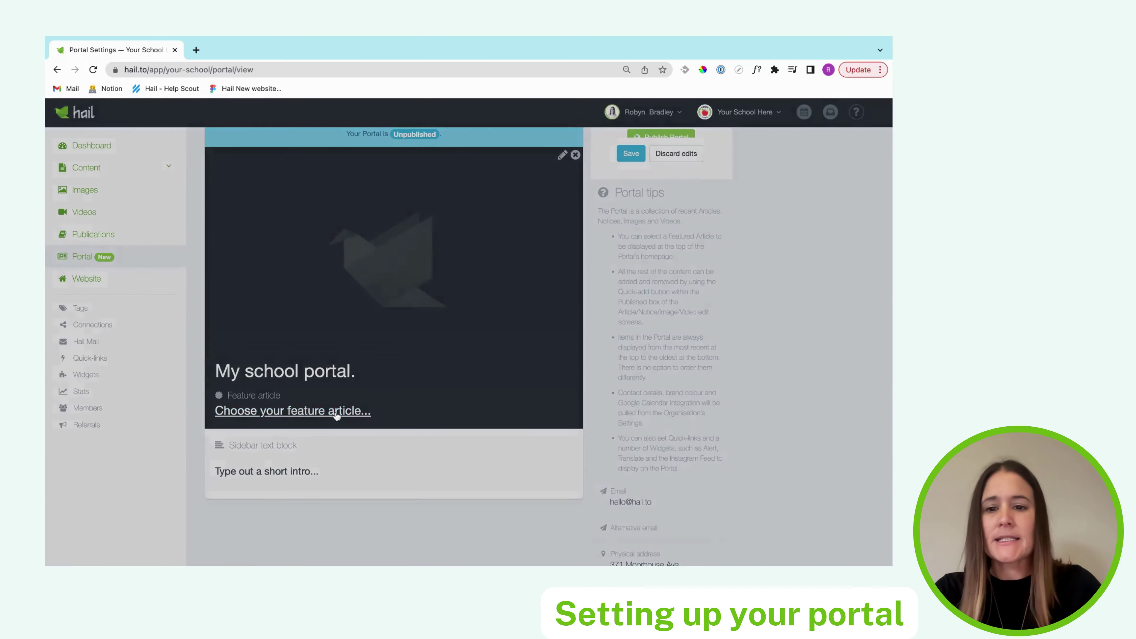
{"action": "scroll", "coordinate": [532, 384], "scroll_direction": "down", "scroll_amount": 5}
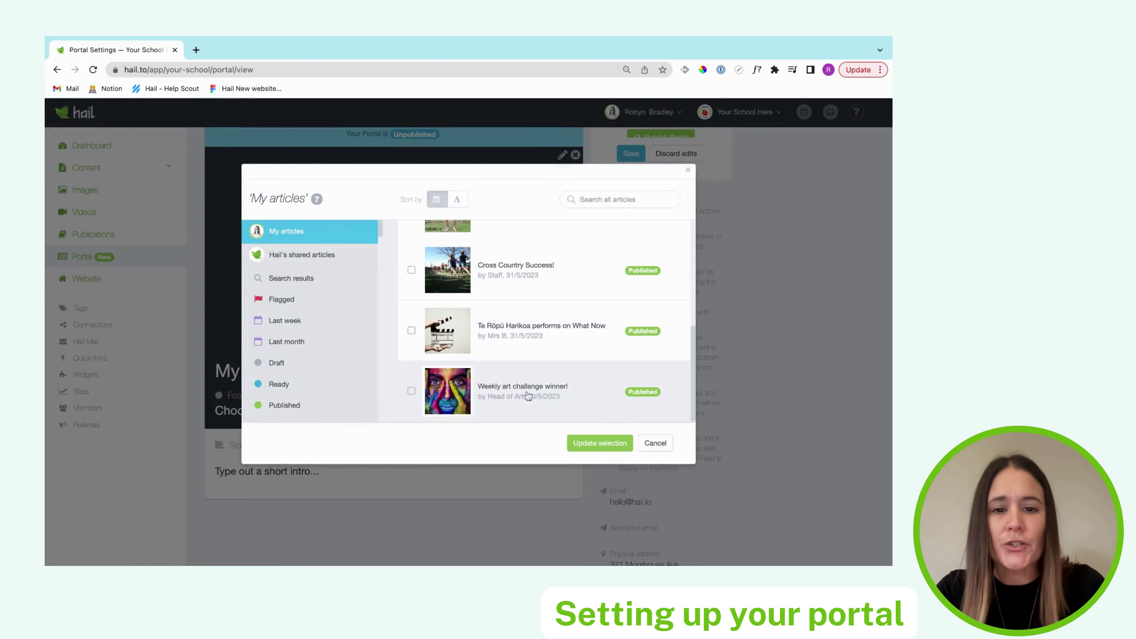
{"action": "left_click", "coordinate": [524, 396]}
{"action": "left_click", "coordinate": [600, 443]}
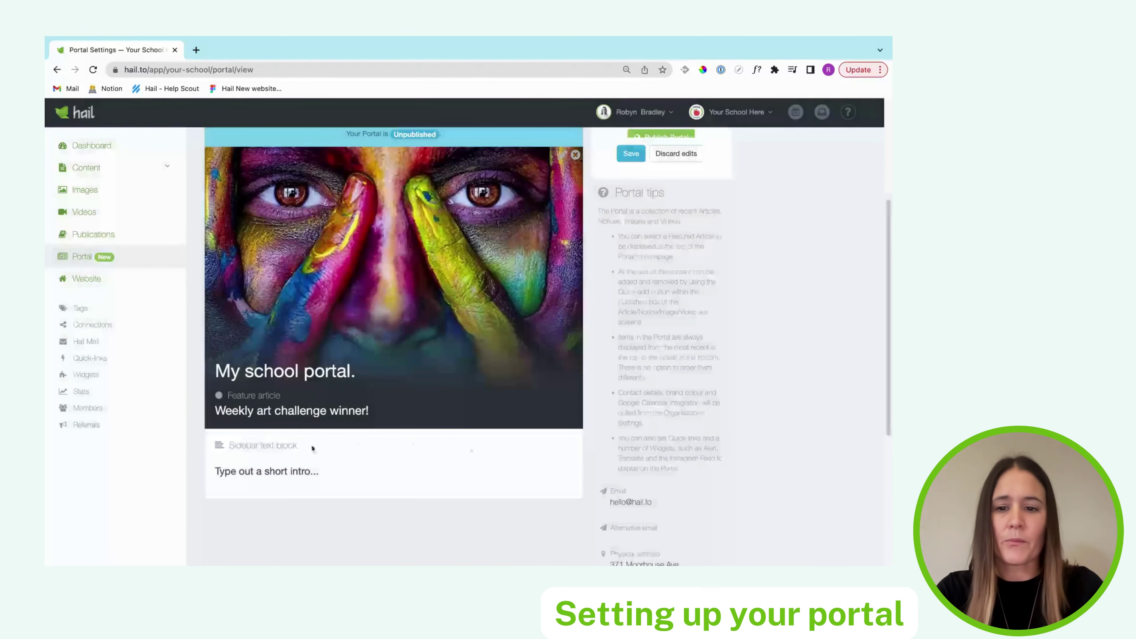
- Replace the sidebar intro with "Welcome to our new Portal." formatted as a heading and "Please check it everyday for notices." beneath it
{"action": "triple_click", "coordinate": [299, 473]}
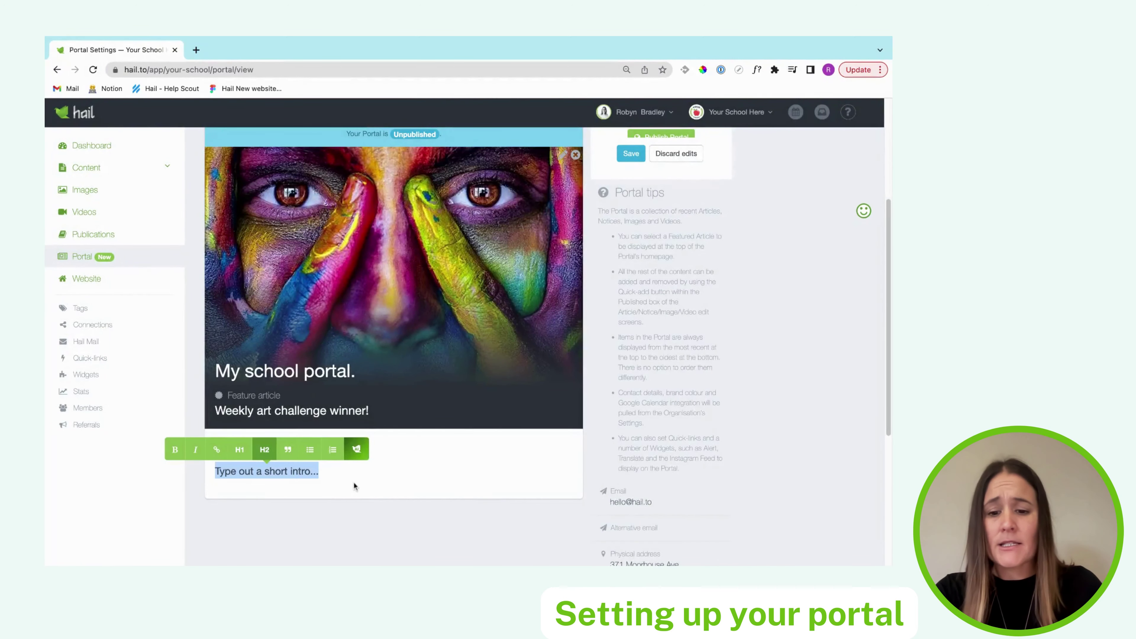
{"action": "type", "text": "Welcome to our new Portal. Please check it everyday for notices."}
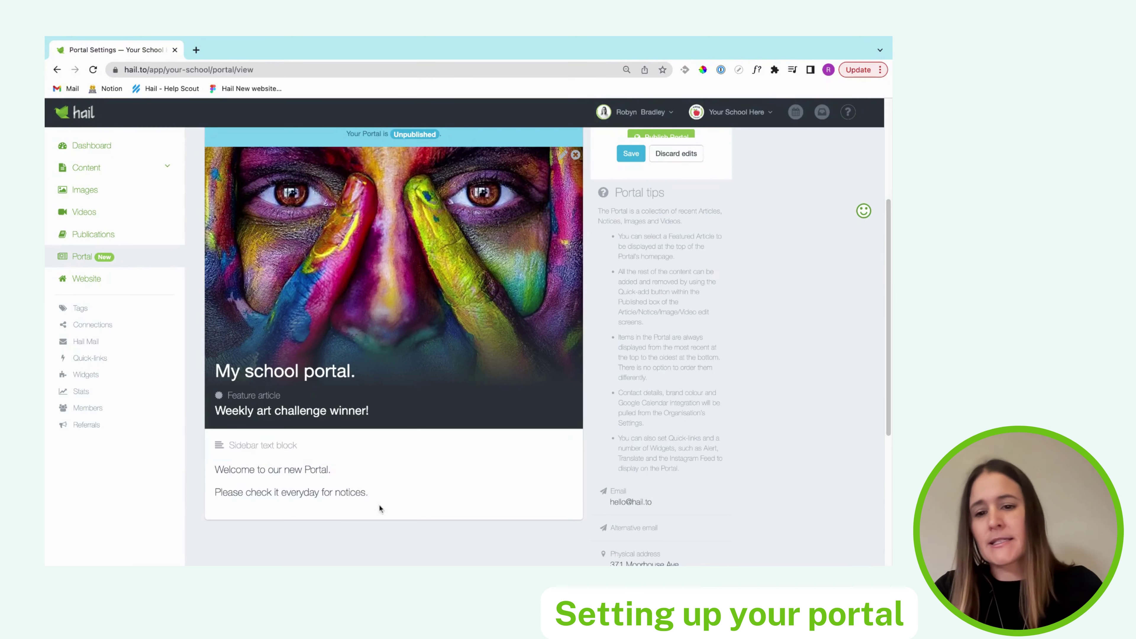
{"action": "left_click_drag", "start_coordinate": [333, 470], "coordinate": [214, 470]}
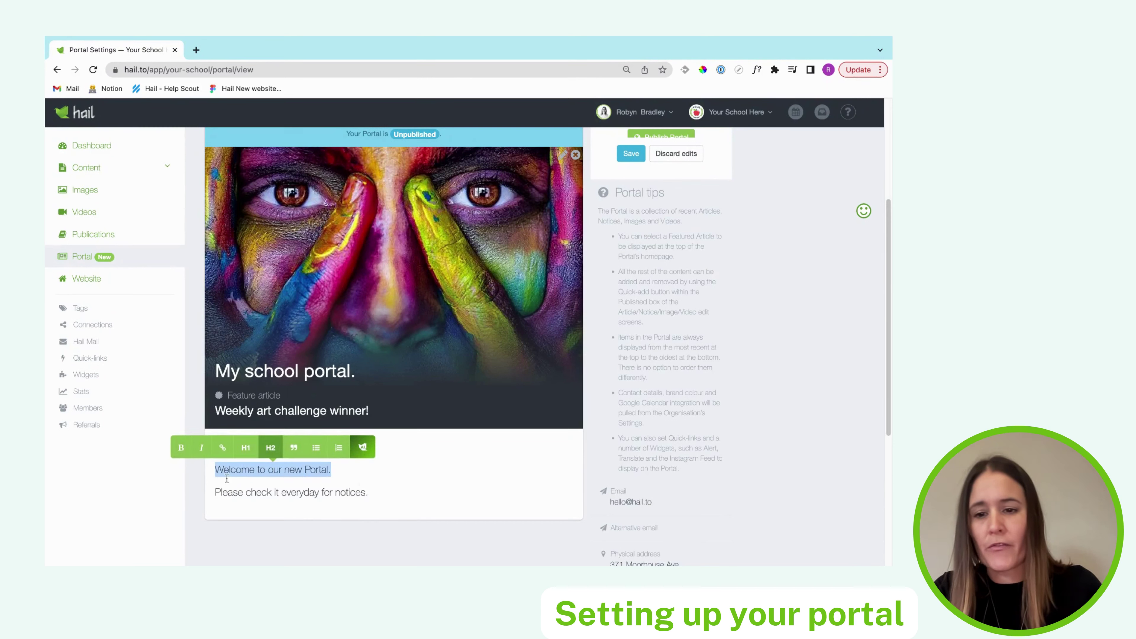
{"action": "left_click", "coordinate": [270, 447]}
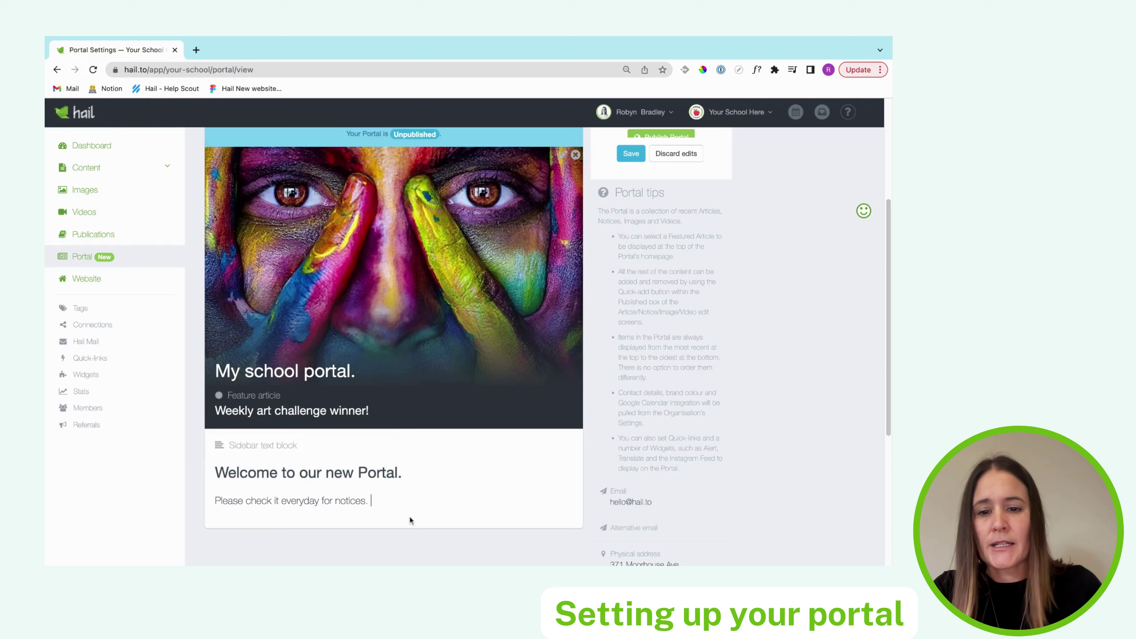
{"action": "triple_click", "coordinate": [406, 480]}
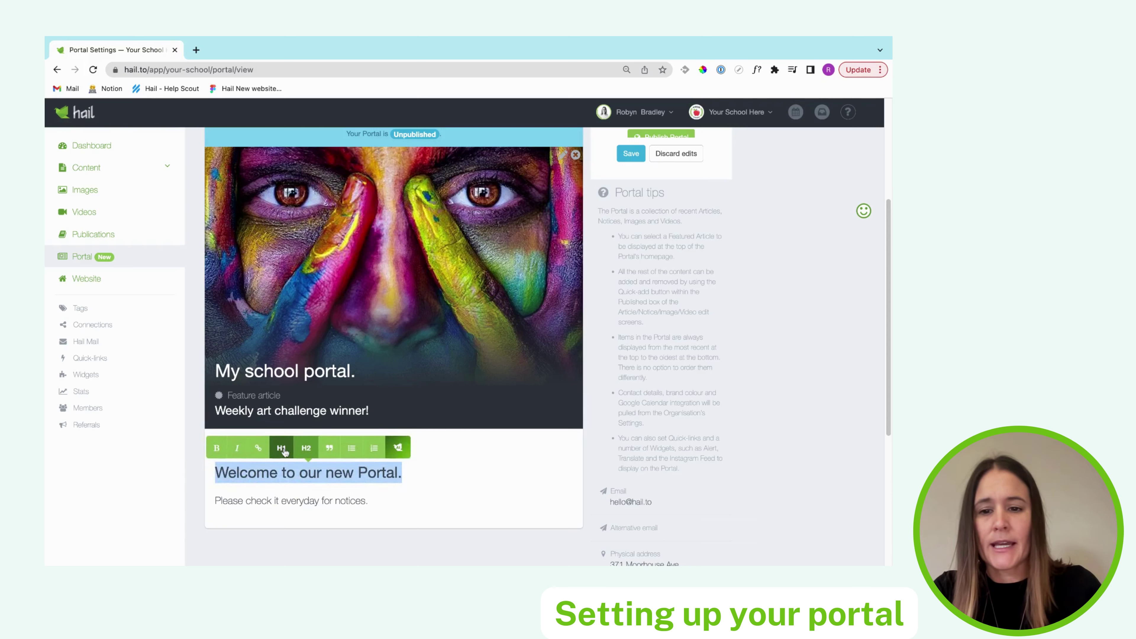
{"action": "left_click", "coordinate": [280, 447]}
{"action": "left_click", "coordinate": [270, 448]}
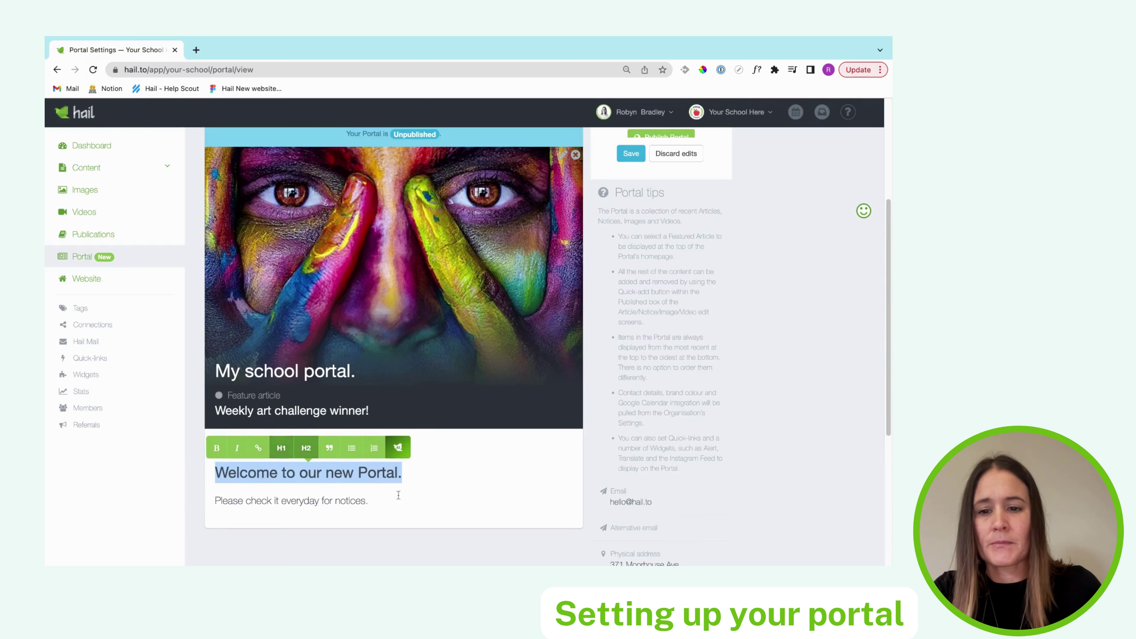
{"action": "left_click", "coordinate": [399, 496]}
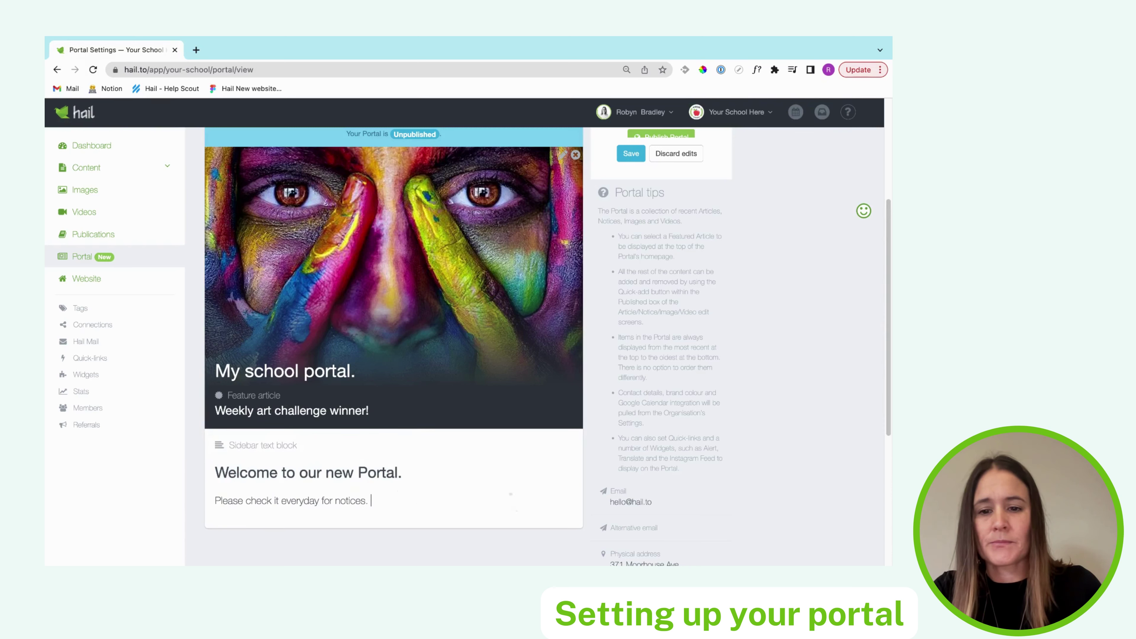
- Save and publish the portal, and open its public page
{"action": "left_click", "coordinate": [630, 154]}
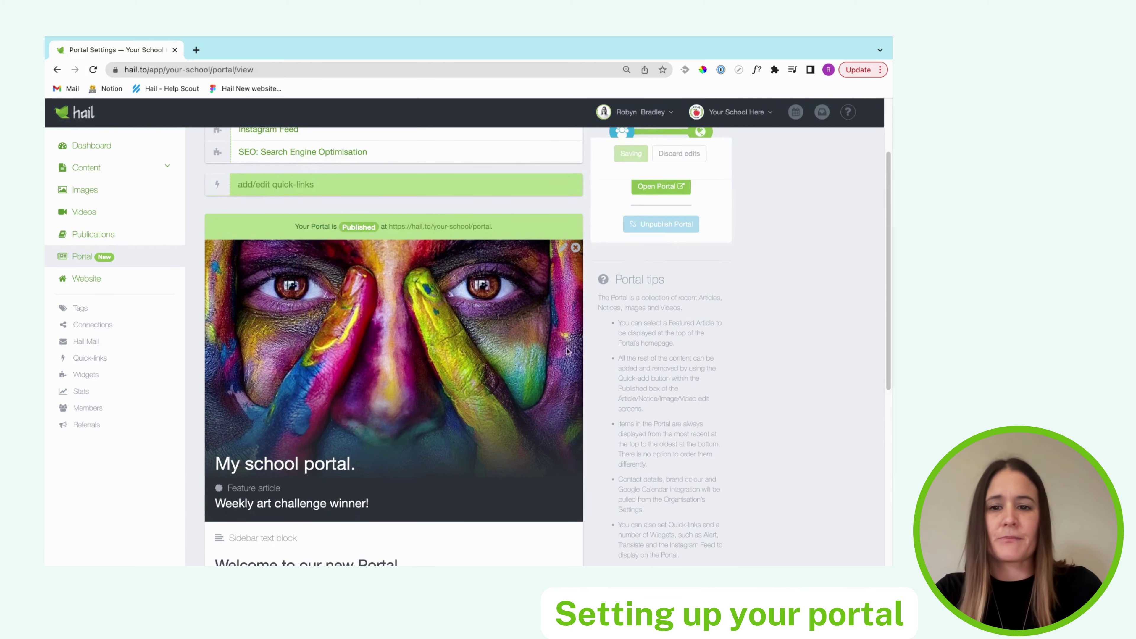
{"action": "left_click", "coordinate": [456, 227]}
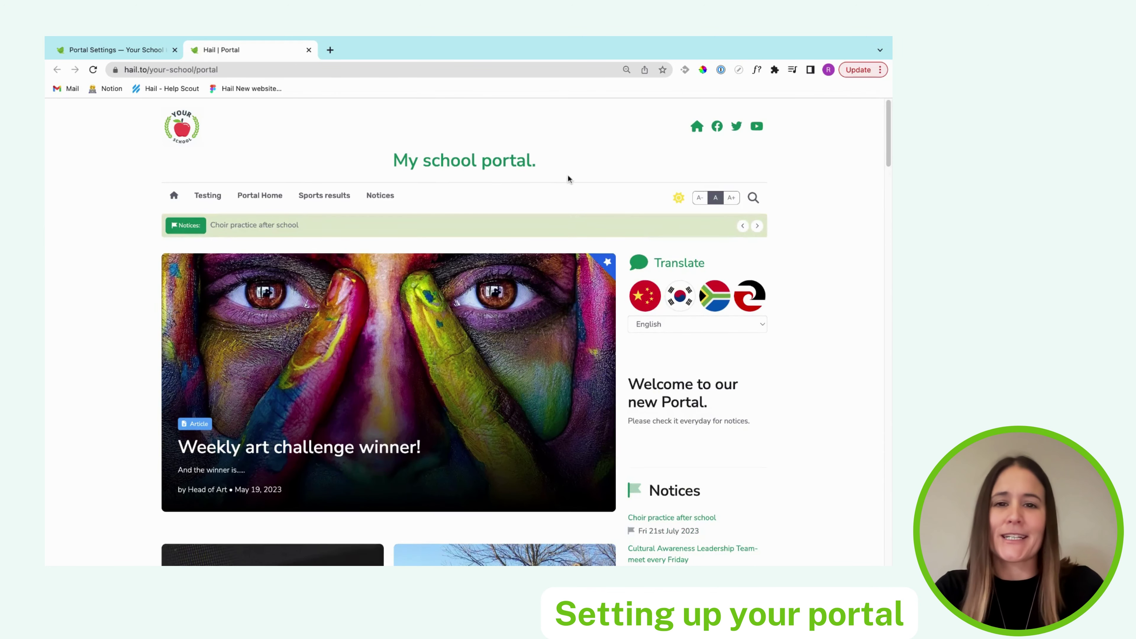
- Examine the public portal page, including its title, sidebar introduction, navigation links, feature article, notices, upcoming events and contacts
{"action": "left_click_drag", "start_coordinate": [575, 168], "coordinate": [389, 166]}
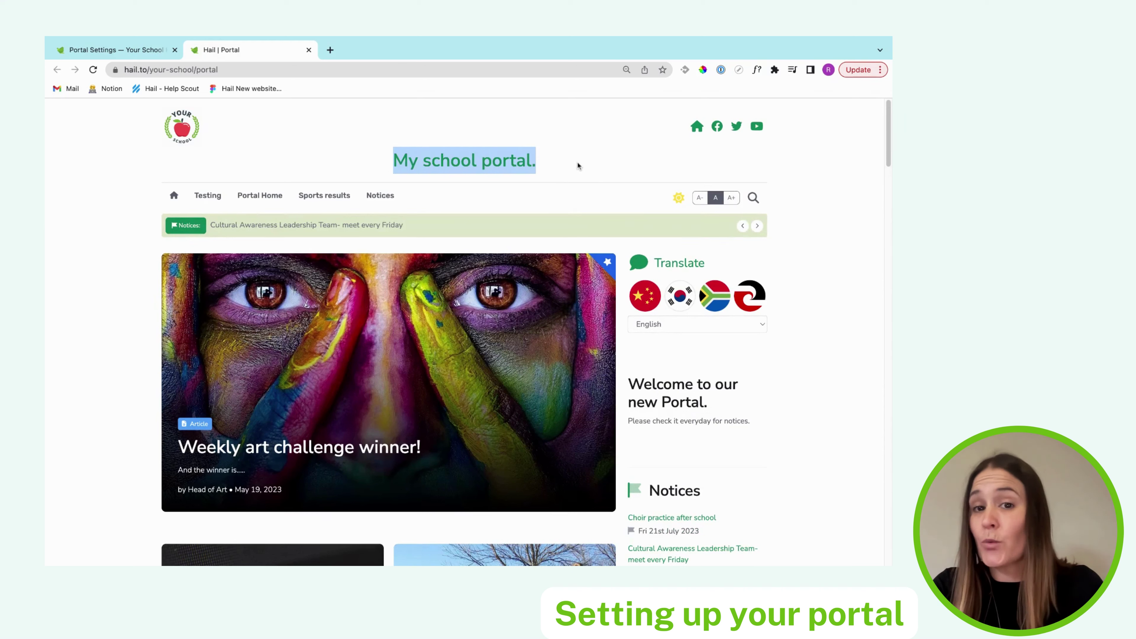
{"action": "triple_click", "coordinate": [764, 424]}
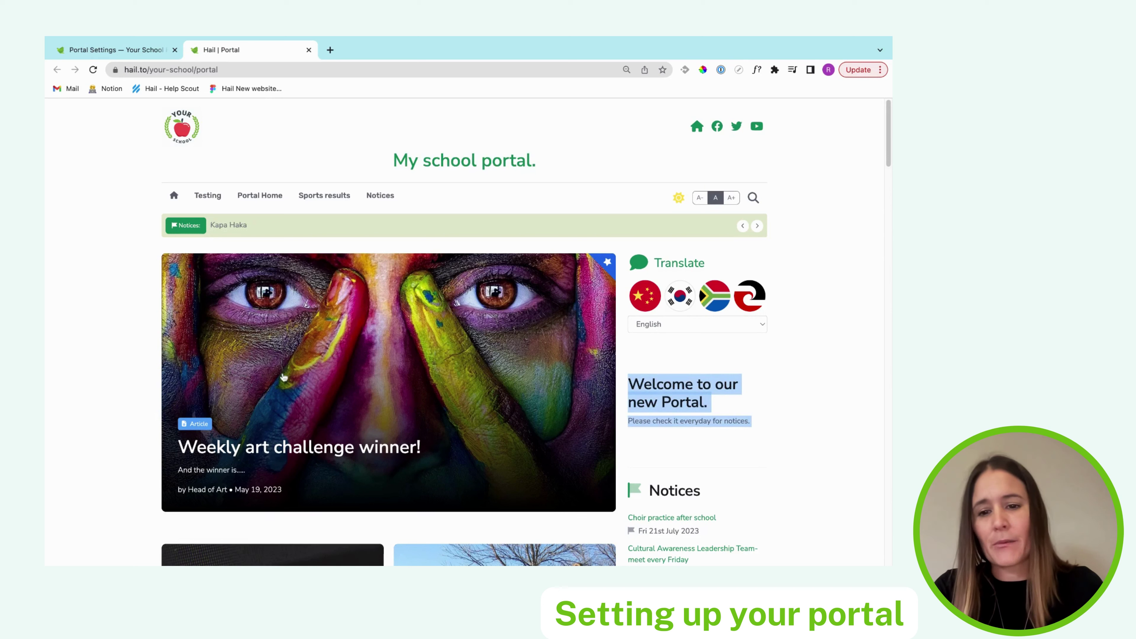
{"action": "triple_click", "coordinate": [151, 196]}
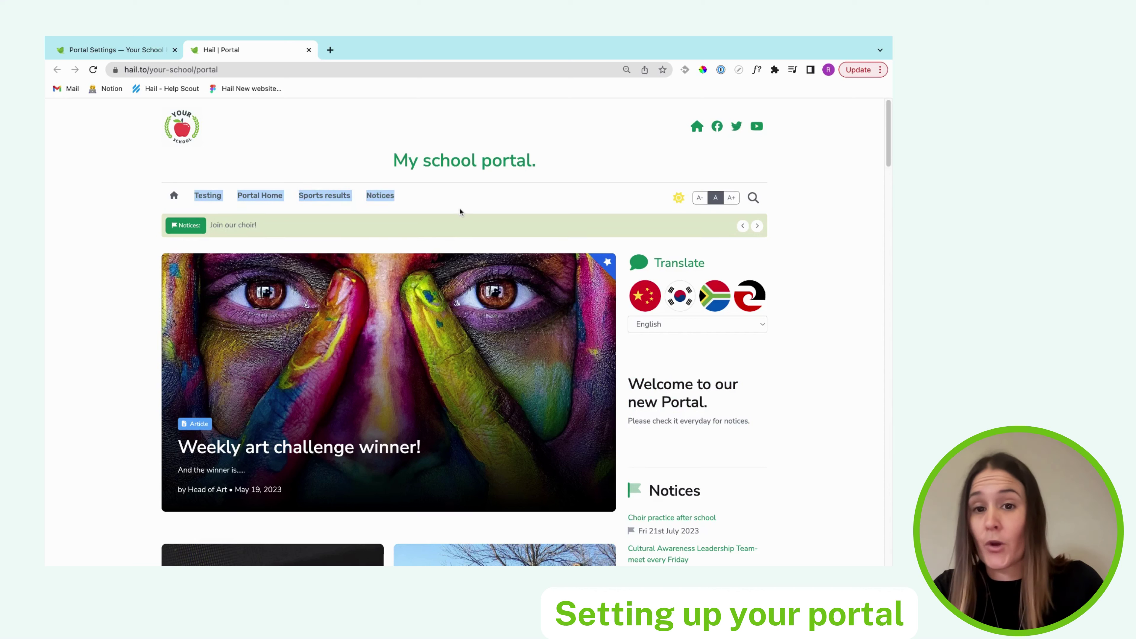
{"action": "scroll", "coordinate": [767, 454], "scroll_direction": "down", "scroll_amount": 5}
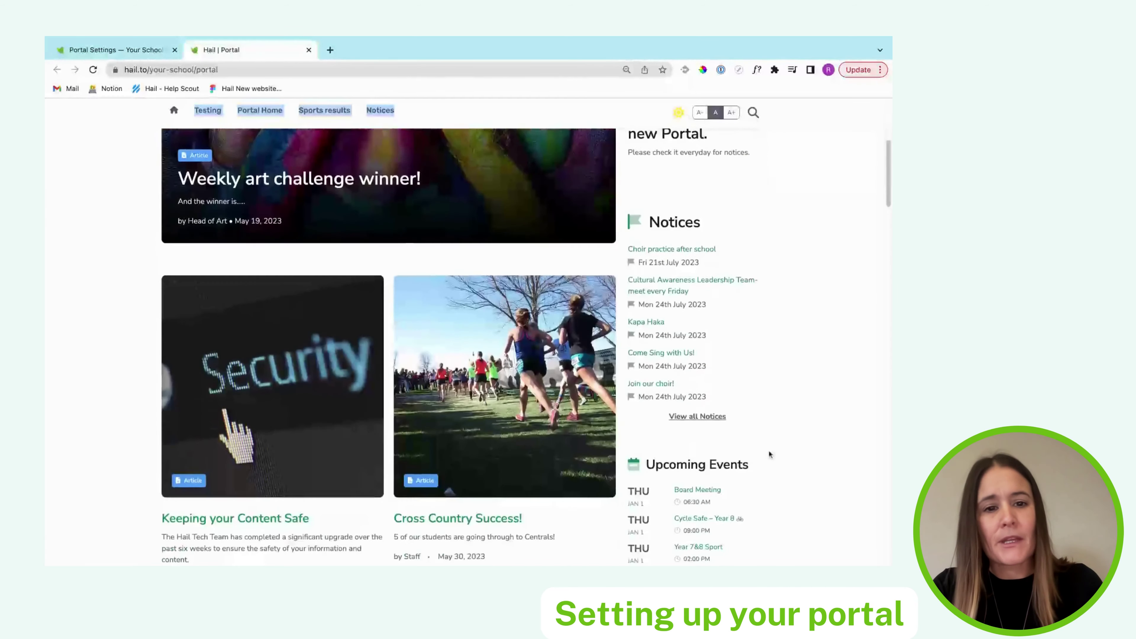
{"action": "scroll", "coordinate": [768, 449], "scroll_direction": "down", "scroll_amount": 7}
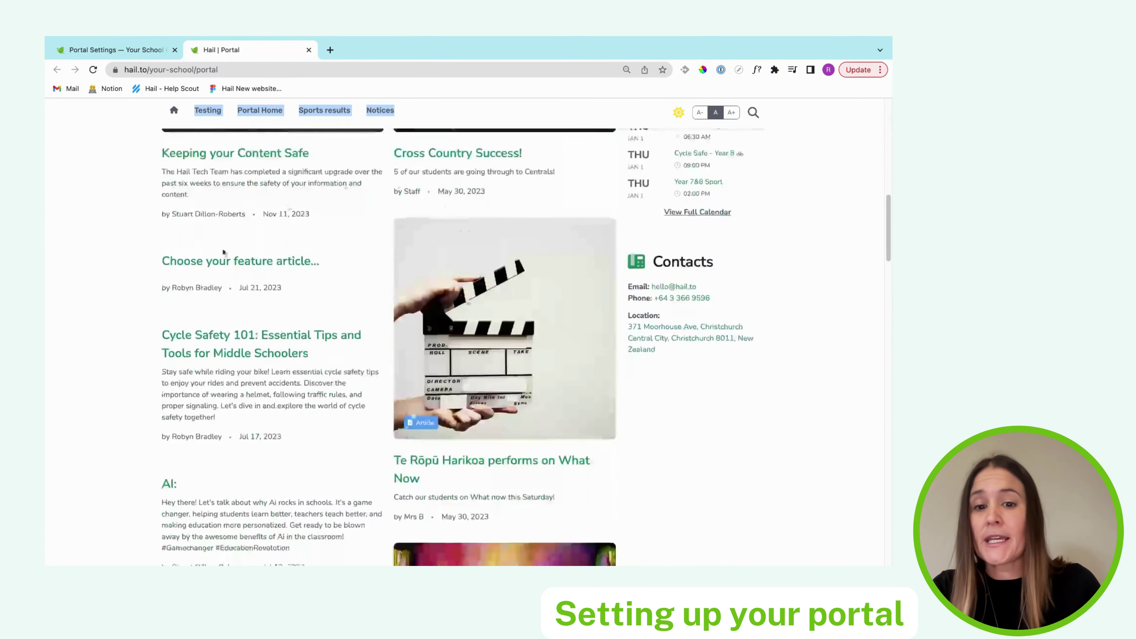
{"action": "scroll", "coordinate": [476, 439], "scroll_direction": "up", "scroll_amount": 5}
{"action": "scroll", "coordinate": [476, 439], "scroll_direction": "down", "scroll_amount": 1}
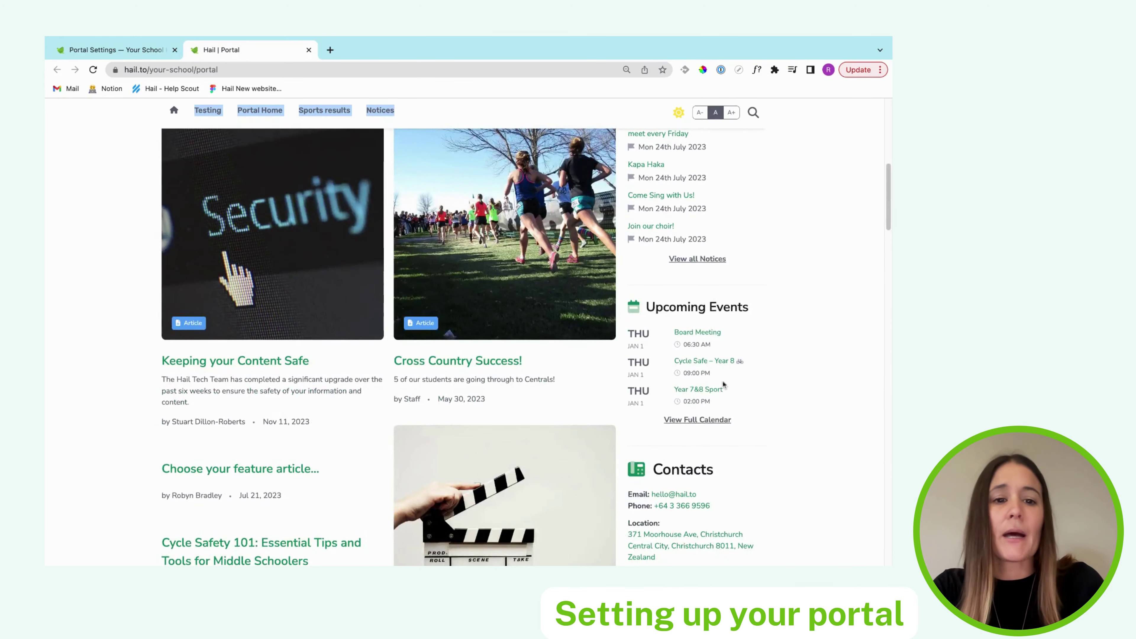
{"action": "scroll", "coordinate": [745, 423], "scroll_direction": "down", "scroll_amount": 3}
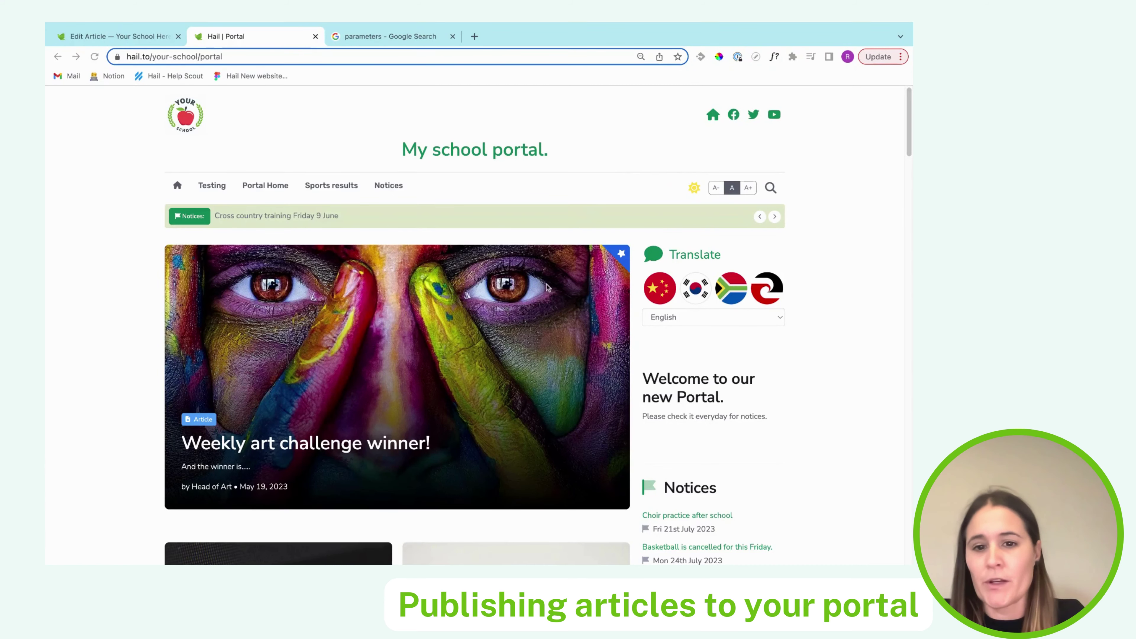
{"action": "scroll", "coordinate": [564, 302], "scroll_direction": "down", "scroll_amount": 2}
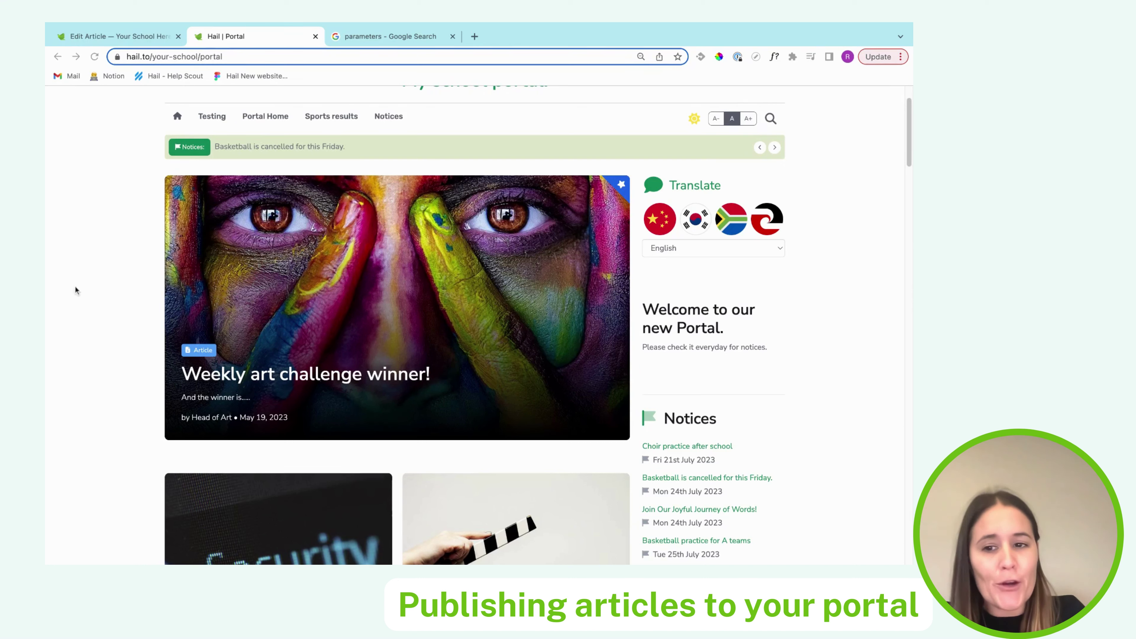
- Return to the portal settings and examine the feature article setting and sidebar text
{"action": "left_click", "coordinate": [145, 36]}
{"action": "left_click", "coordinate": [85, 316]}
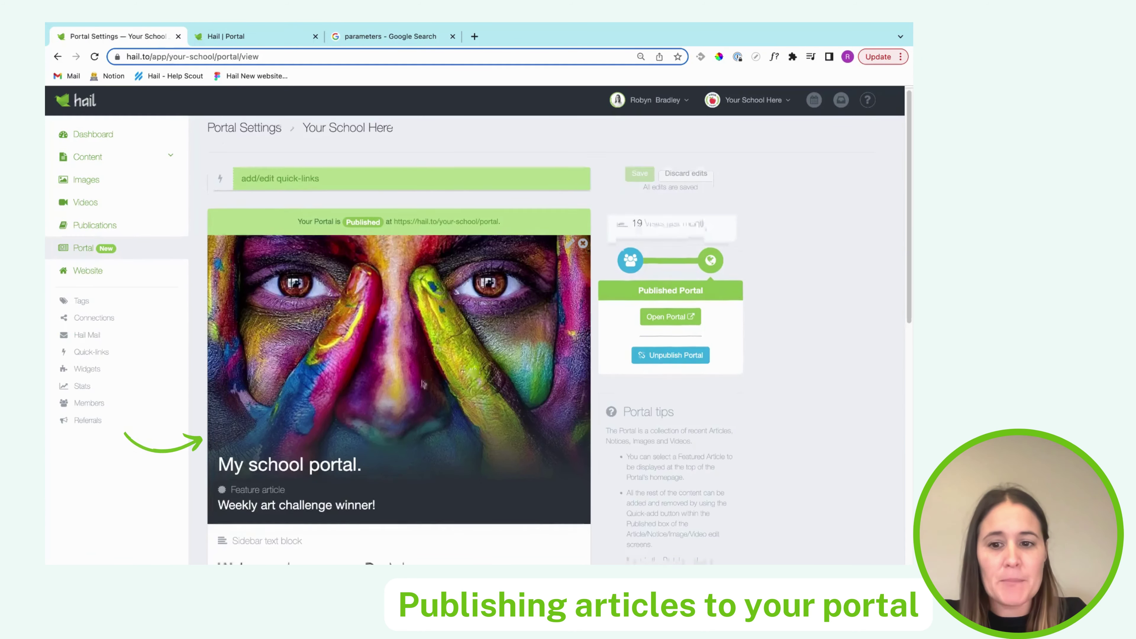
{"action": "scroll", "coordinate": [402, 402], "scroll_direction": "down", "scroll_amount": 3}
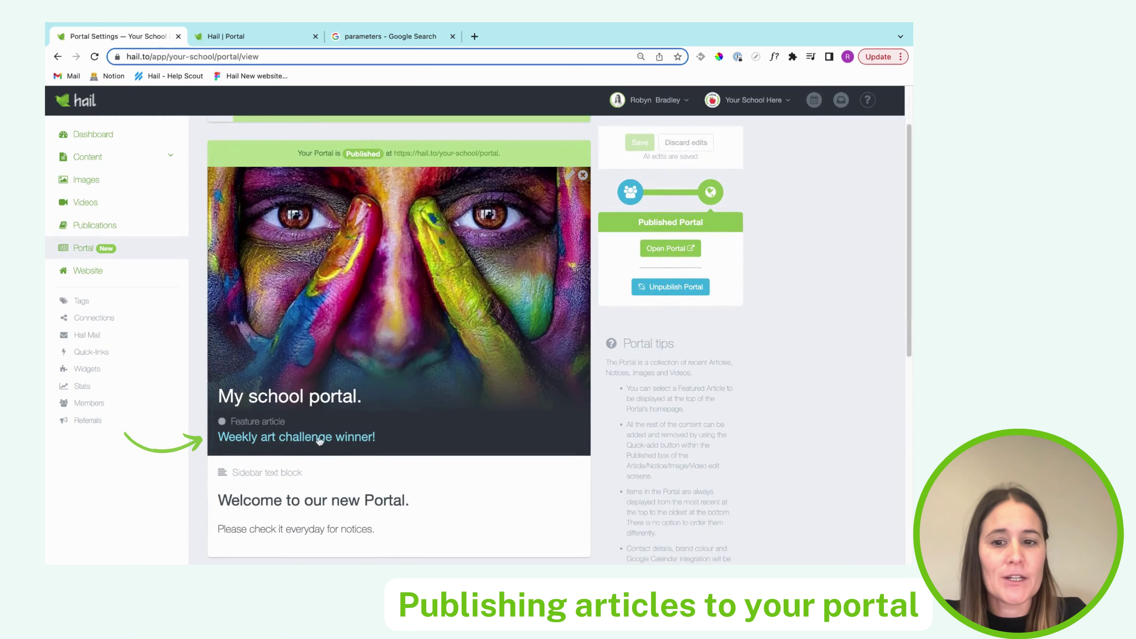
{"action": "scroll", "coordinate": [501, 351], "scroll_direction": "up", "scroll_amount": 3}
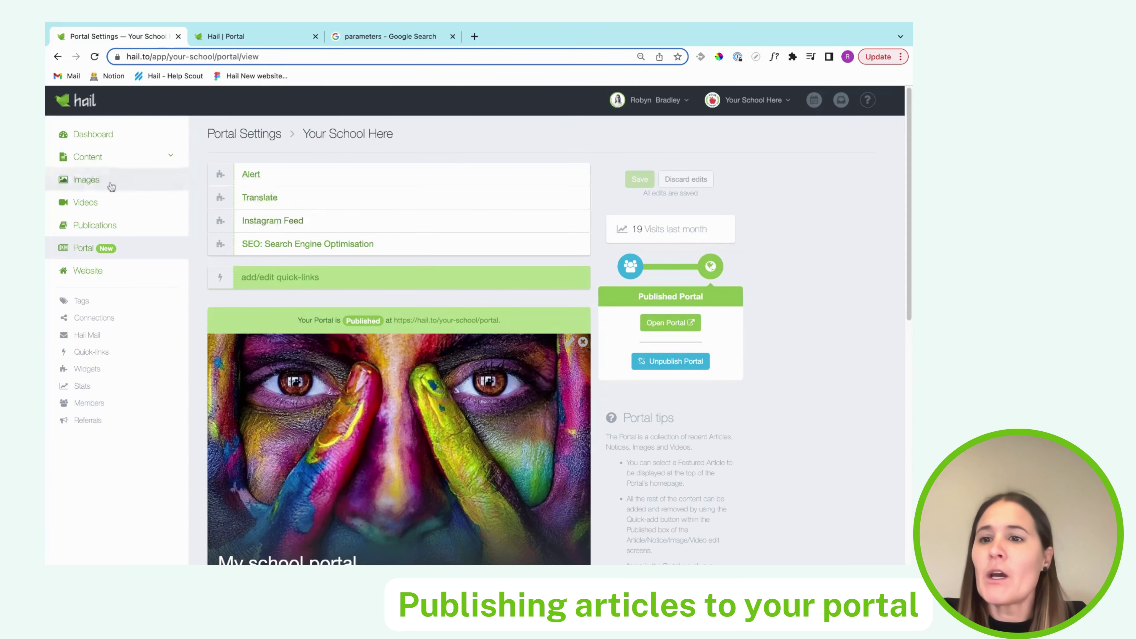
- Open the Ready article "Cross country centrals success" from the articles list for editing
{"action": "left_click", "coordinate": [121, 157]}
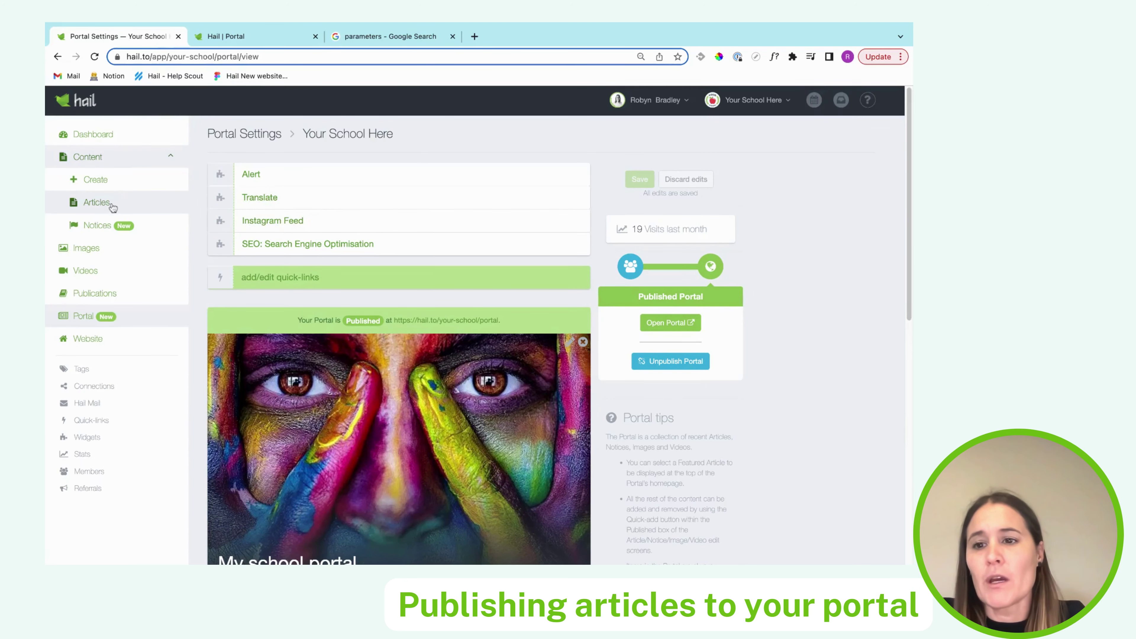
{"action": "left_click", "coordinate": [123, 206]}
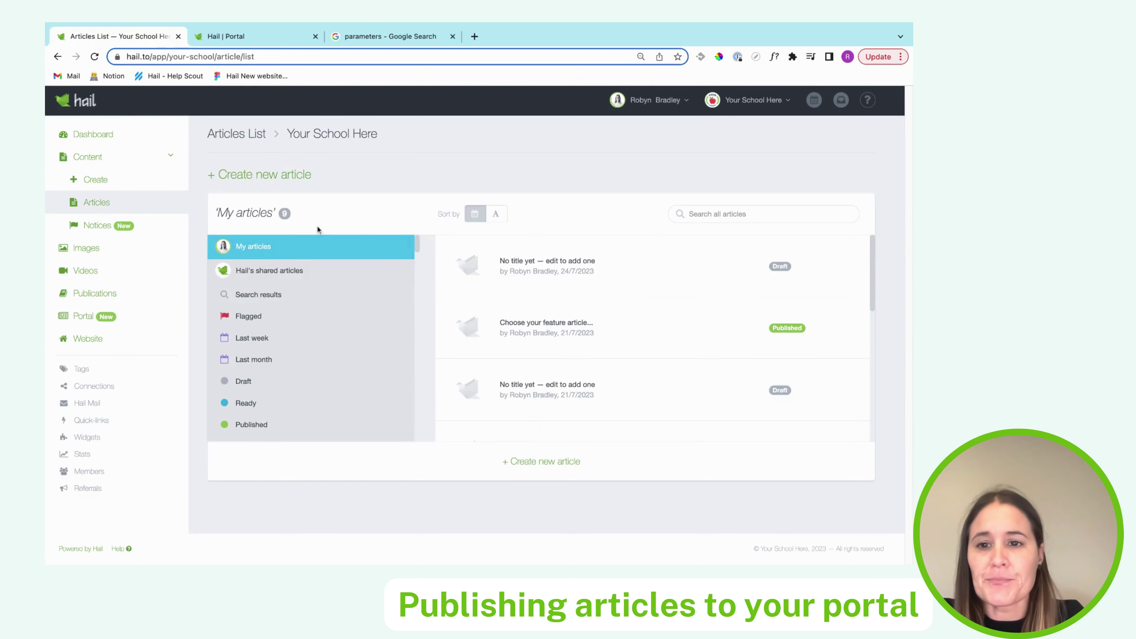
{"action": "scroll", "coordinate": [607, 341], "scroll_direction": "down", "scroll_amount": 5}
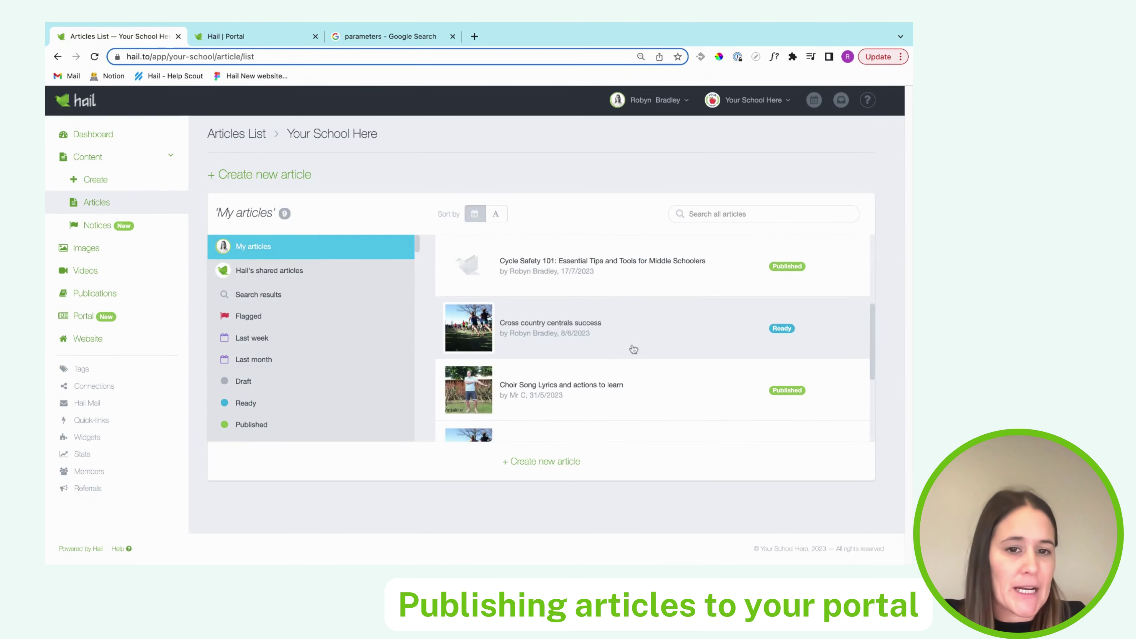
{"action": "left_click", "coordinate": [644, 330]}
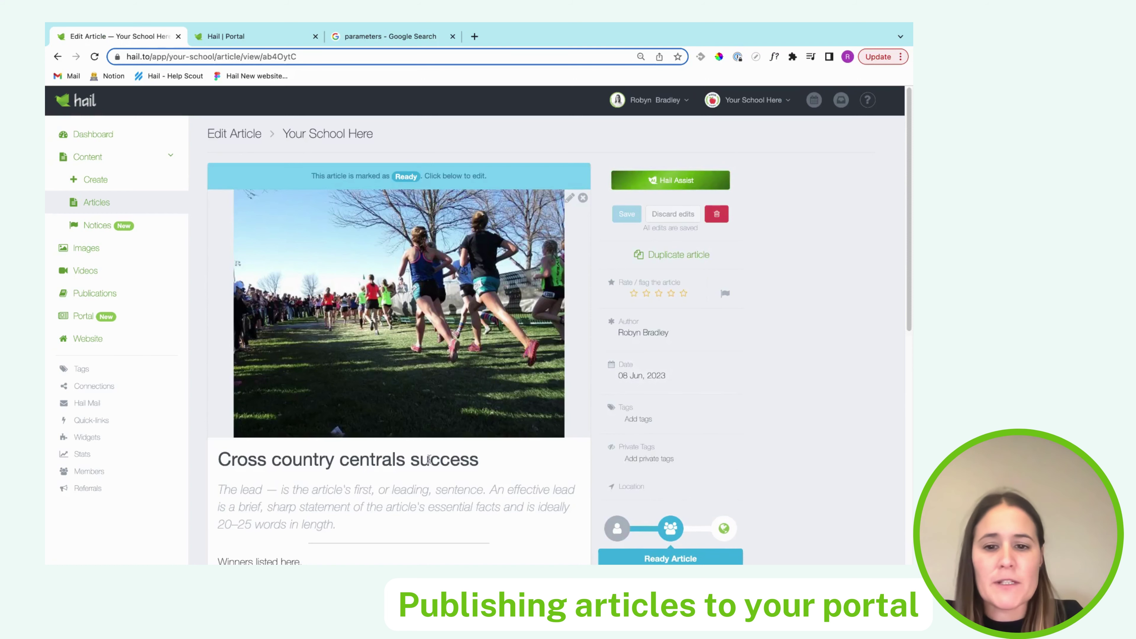
- Publish the "Cross country centrals success" article and quick-add it to the Portal
{"action": "scroll", "coordinate": [790, 415], "scroll_direction": "down", "scroll_amount": 7}
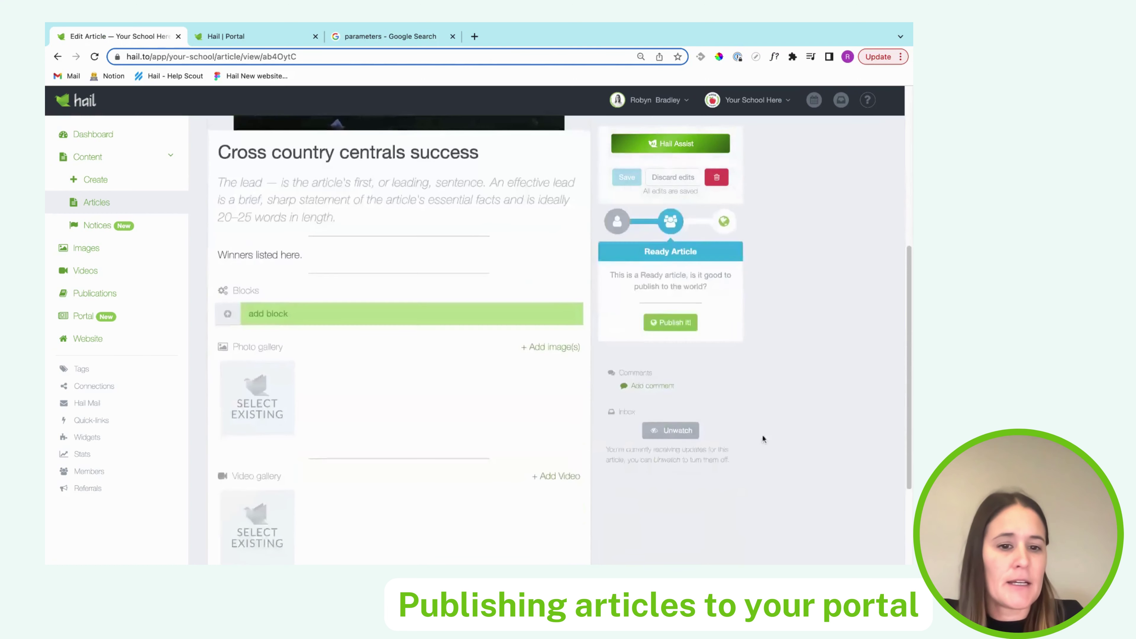
{"action": "left_click", "coordinate": [670, 323]}
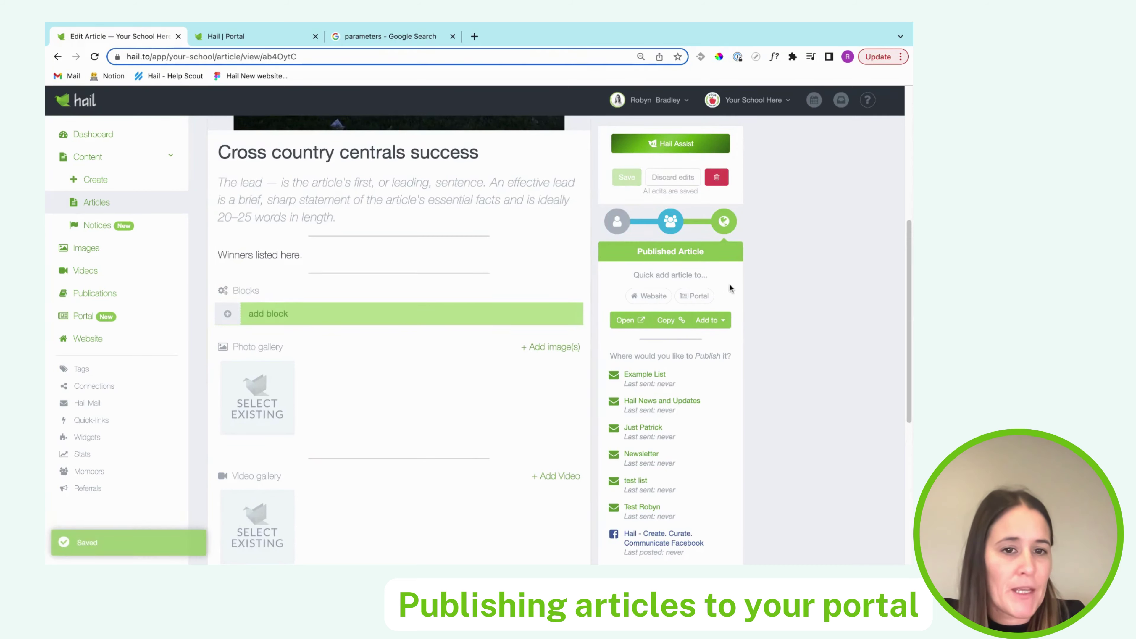
{"action": "left_click", "coordinate": [703, 297]}
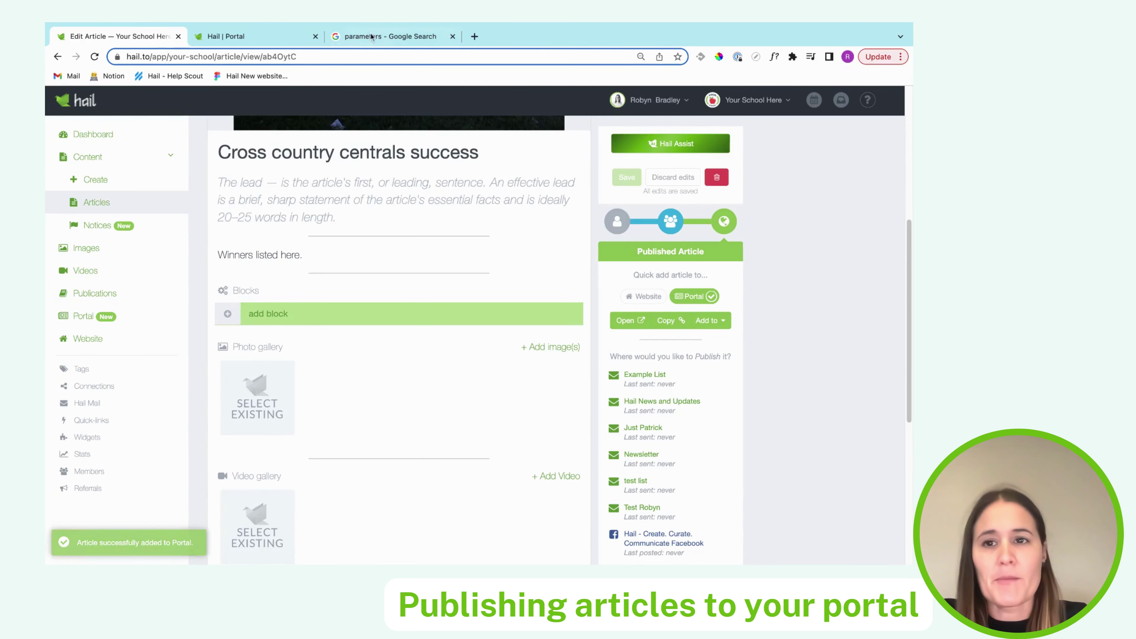
- Reload the public portal page, examine its article listing for the cross country story, and return to the article editor
{"action": "left_click", "coordinate": [268, 40]}
{"action": "left_click", "coordinate": [95, 56]}
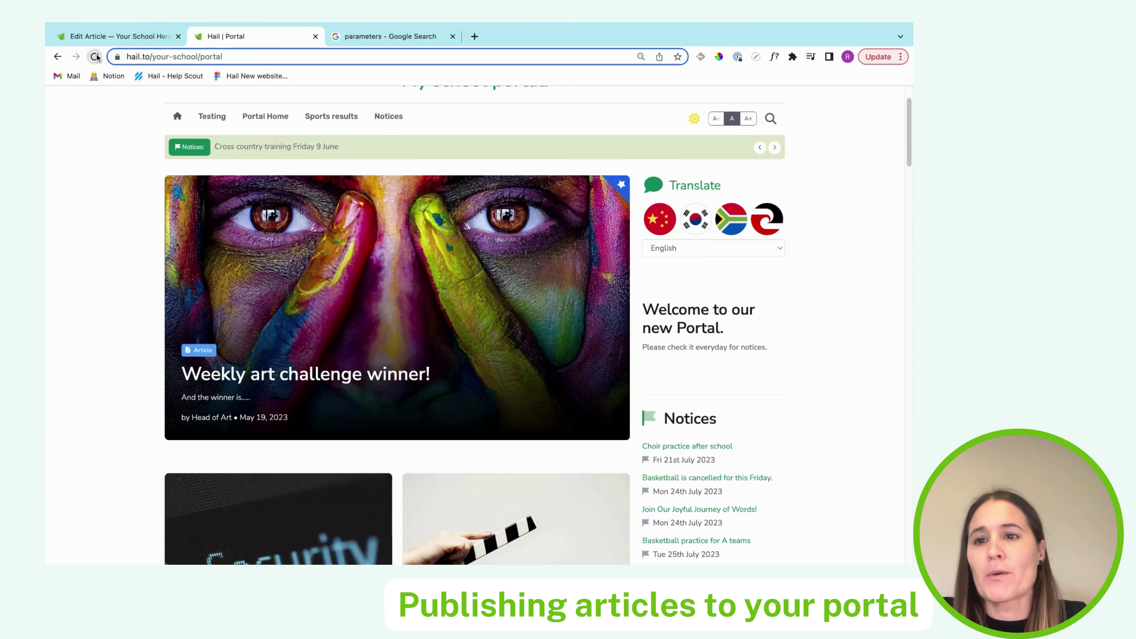
{"action": "scroll", "coordinate": [117, 331], "scroll_direction": "down", "scroll_amount": 6}
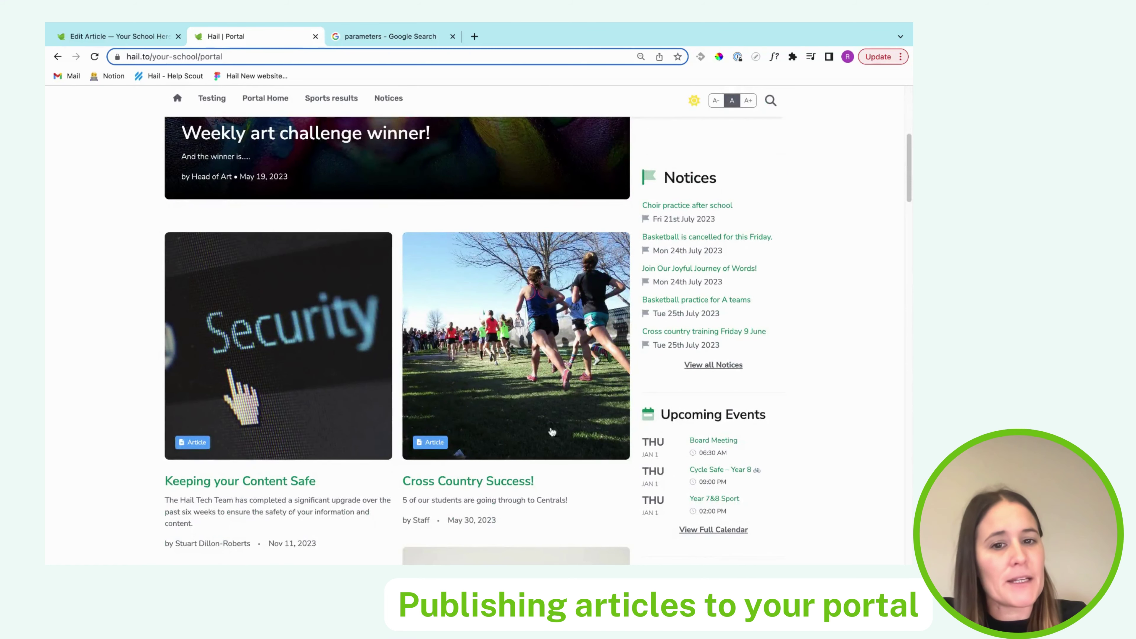
{"action": "scroll", "coordinate": [303, 406], "scroll_direction": "down", "scroll_amount": 1}
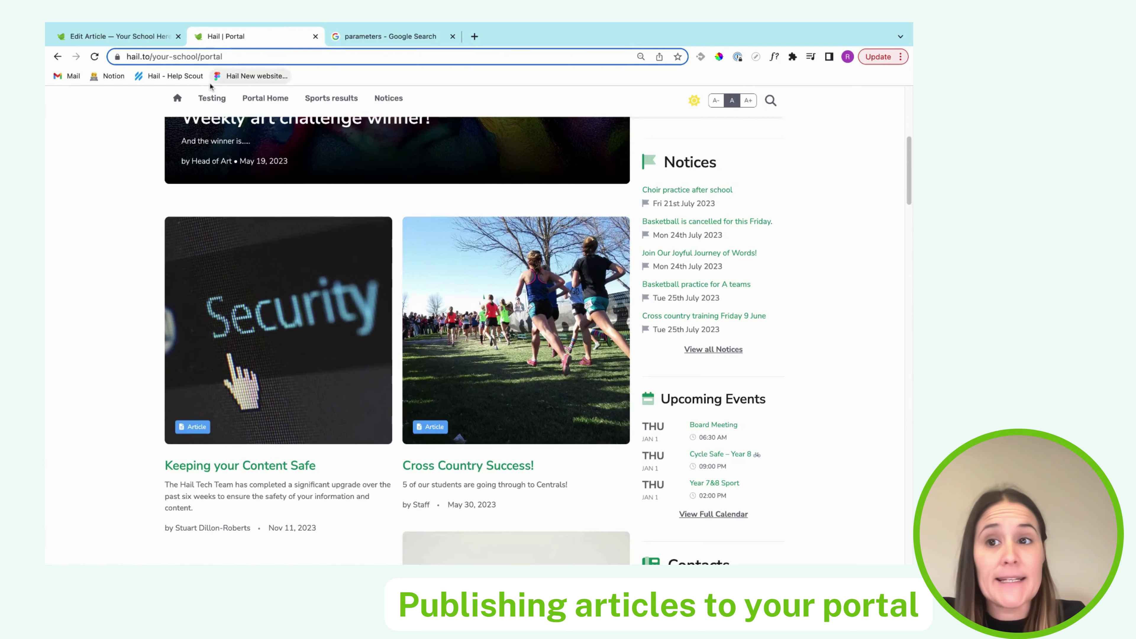
{"action": "left_click", "coordinate": [126, 37]}
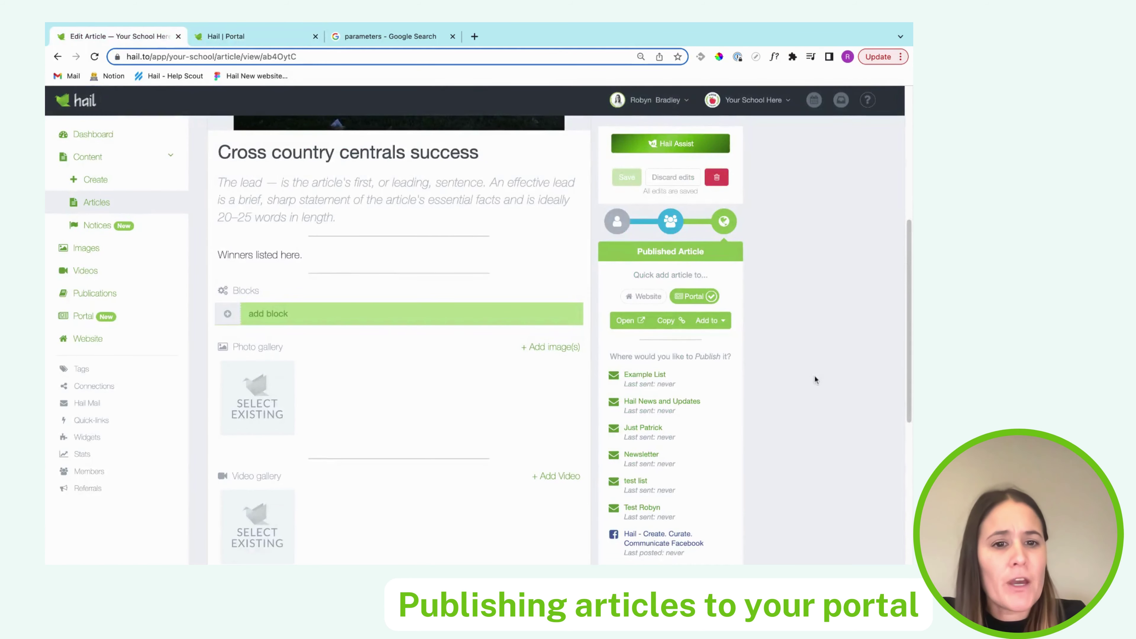
- Set the date of the "Cross country centrals success" article to 24 Jul, 2023
{"action": "scroll", "coordinate": [800, 380], "scroll_direction": "up", "scroll_amount": 7}
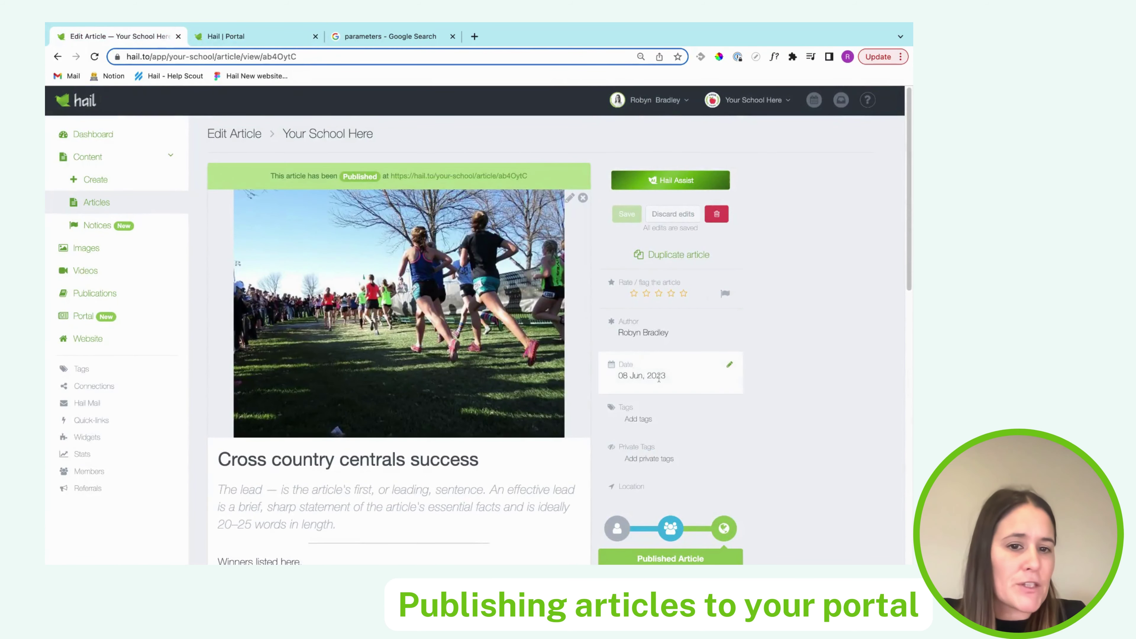
{"action": "left_click", "coordinate": [730, 370]}
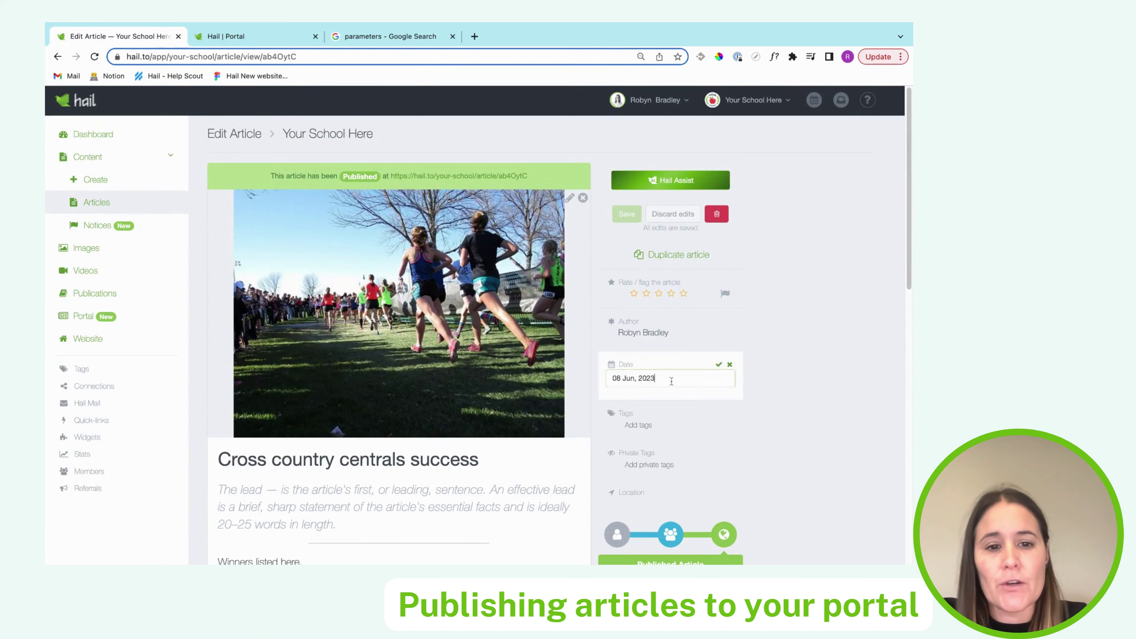
{"action": "triple_click", "coordinate": [658, 377]}
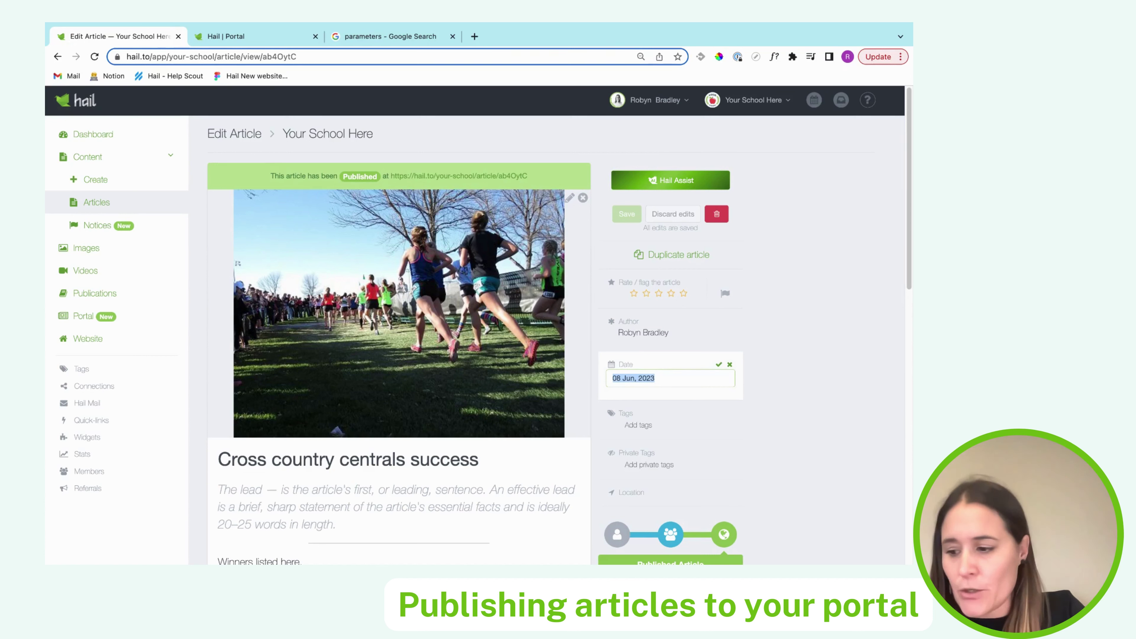
{"action": "type", "text": "24"}
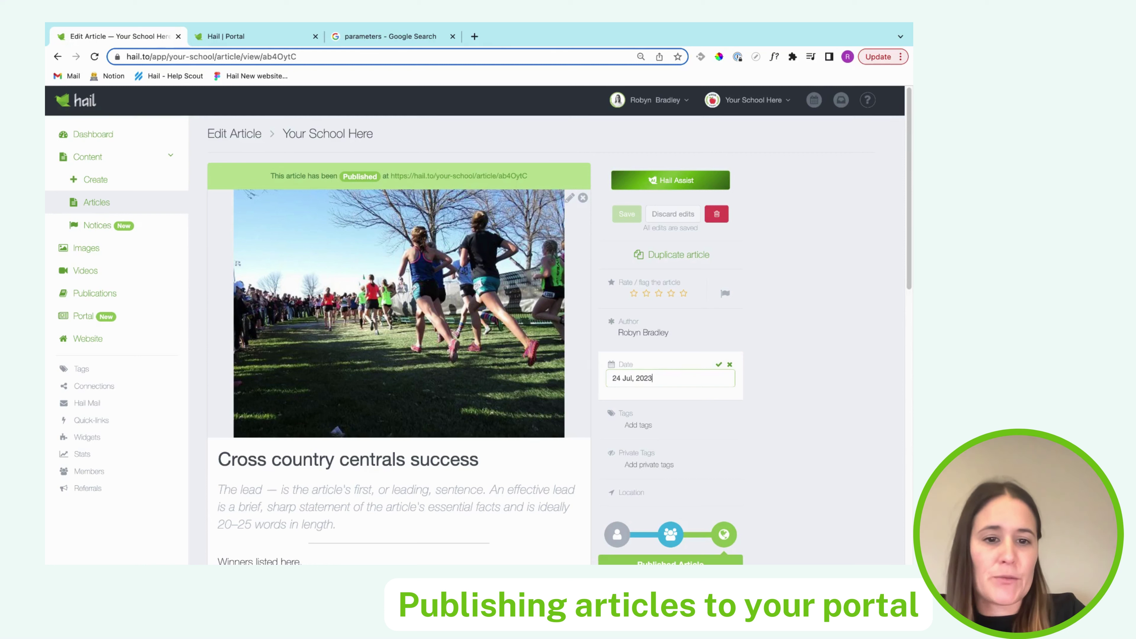
{"action": "left_click", "coordinate": [718, 364]}
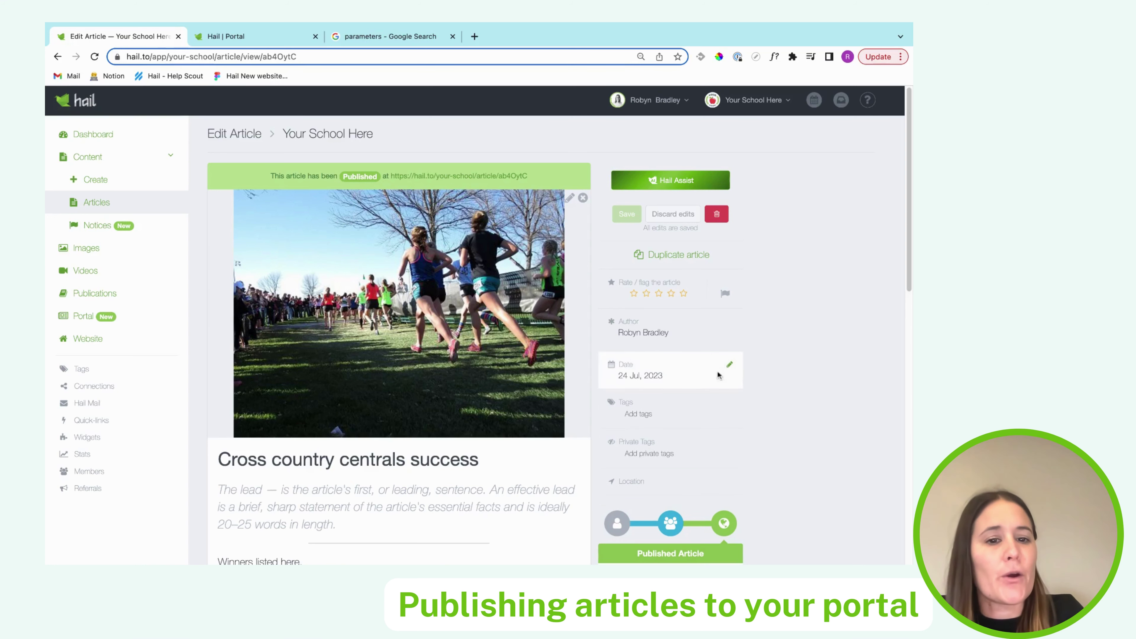
{"action": "scroll", "coordinate": [755, 451], "scroll_direction": "down", "scroll_amount": 3}
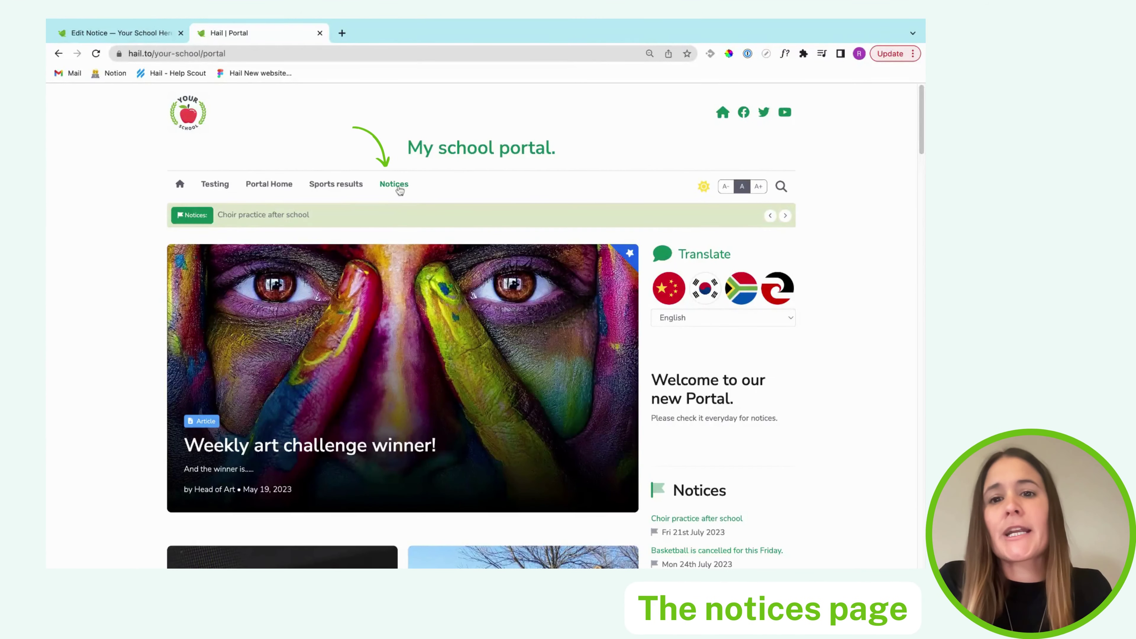
- Open the Notices page of the public portal and examine the listed notices
{"action": "left_click", "coordinate": [400, 190]}
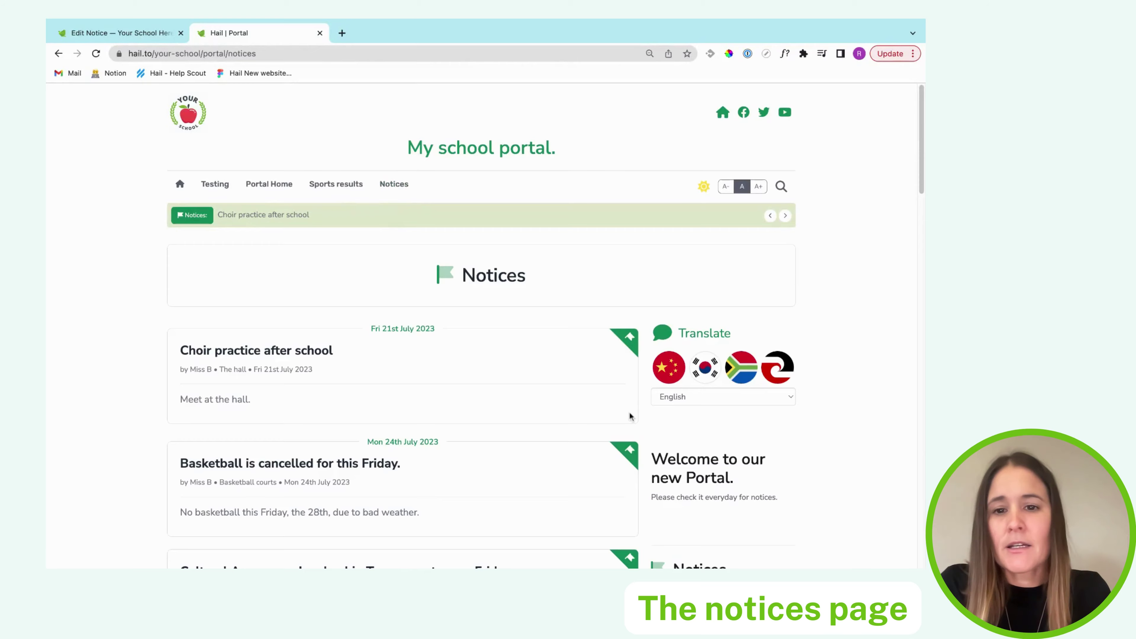
{"action": "scroll", "coordinate": [631, 417], "scroll_direction": "down", "scroll_amount": 5}
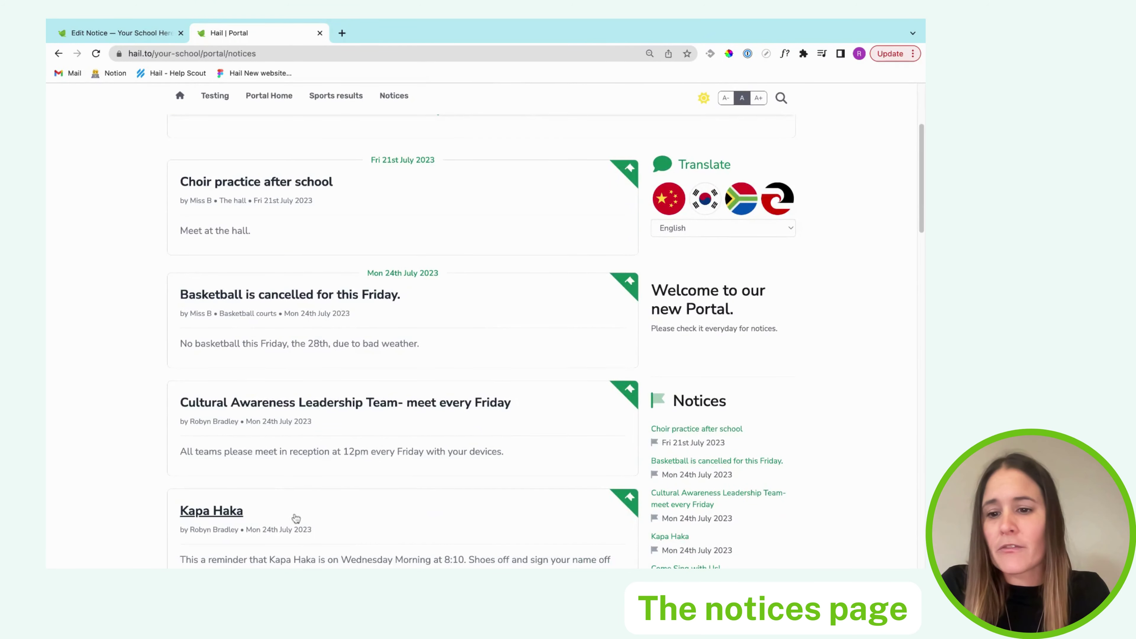
{"action": "scroll", "coordinate": [566, 297], "scroll_direction": "up", "scroll_amount": 1}
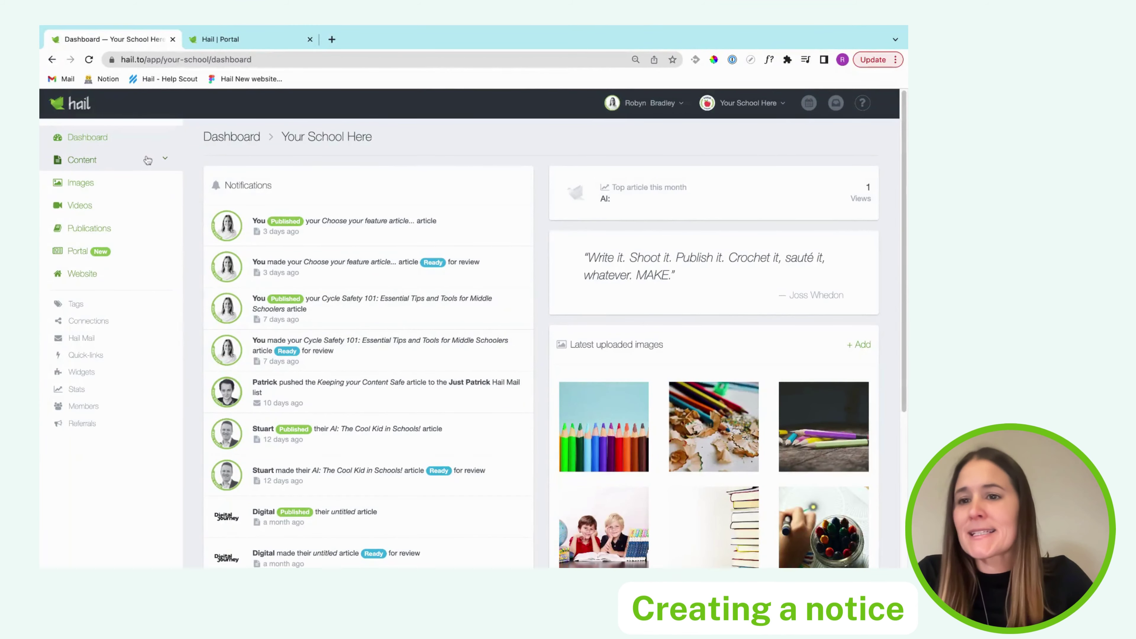
- Create a new content item in Hail using the Notice style
{"action": "left_click", "coordinate": [148, 160]}
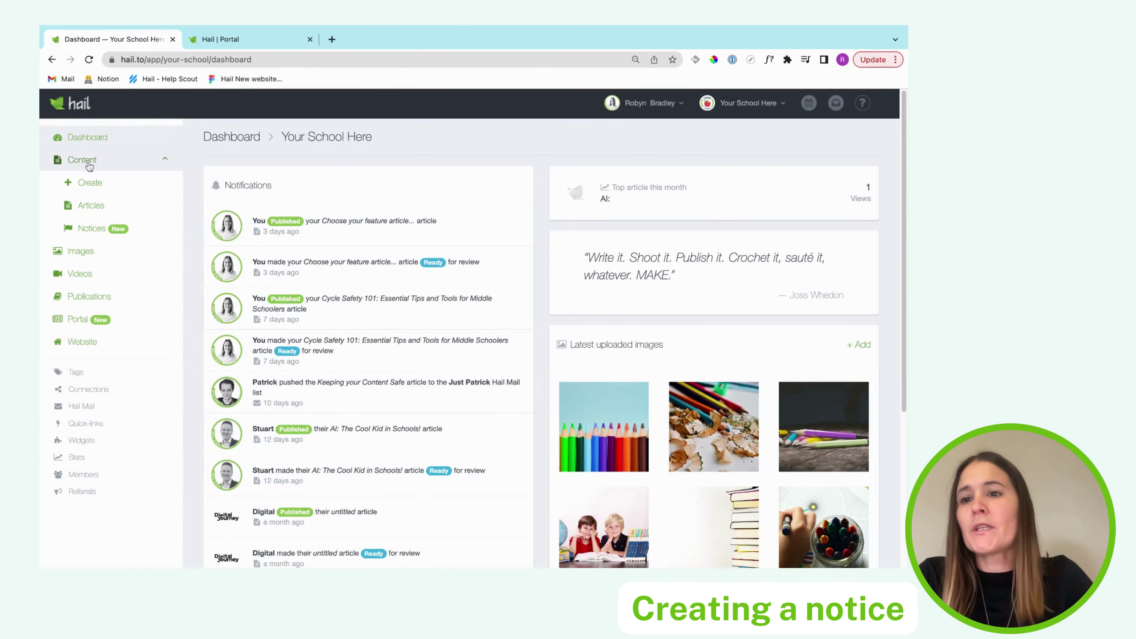
{"action": "left_click", "coordinate": [121, 187]}
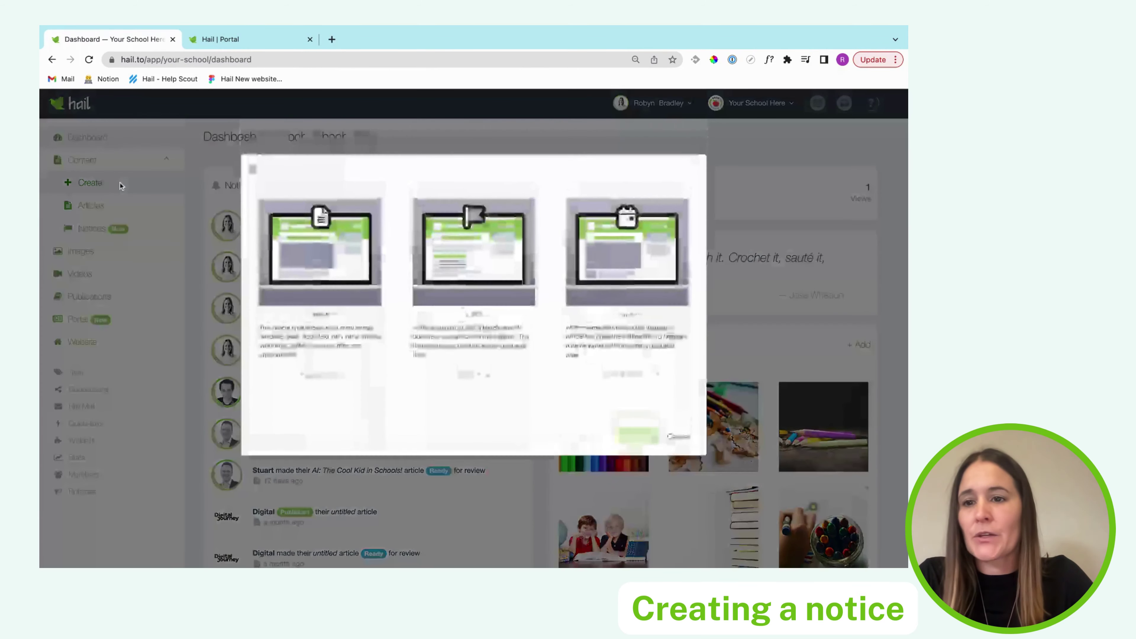
{"action": "left_click", "coordinate": [488, 295]}
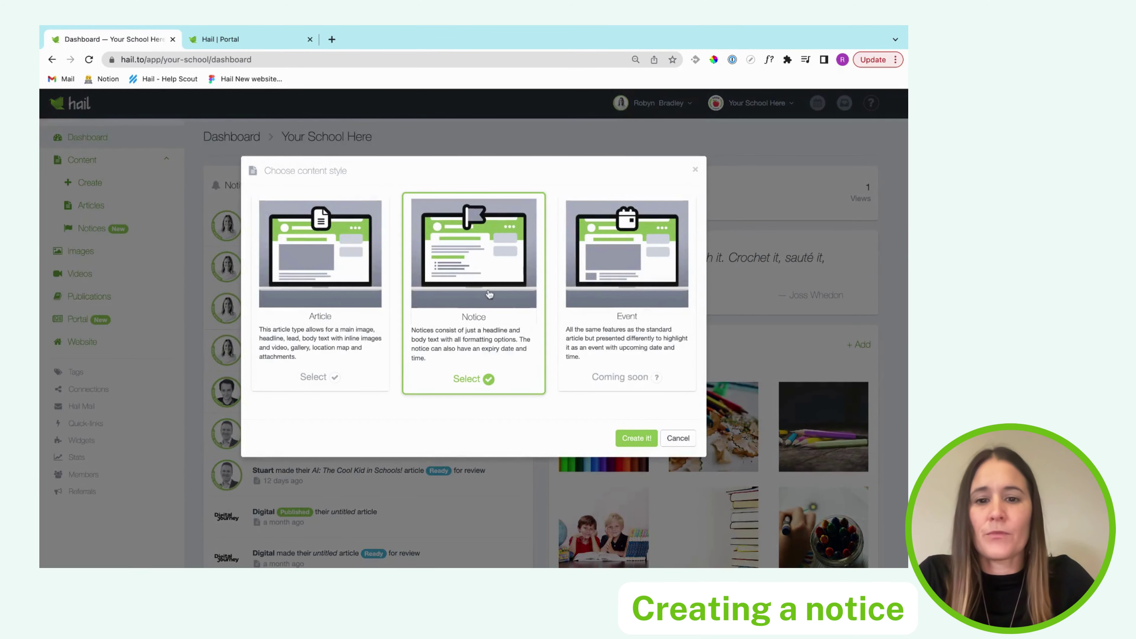
{"action": "left_click", "coordinate": [631, 440]}
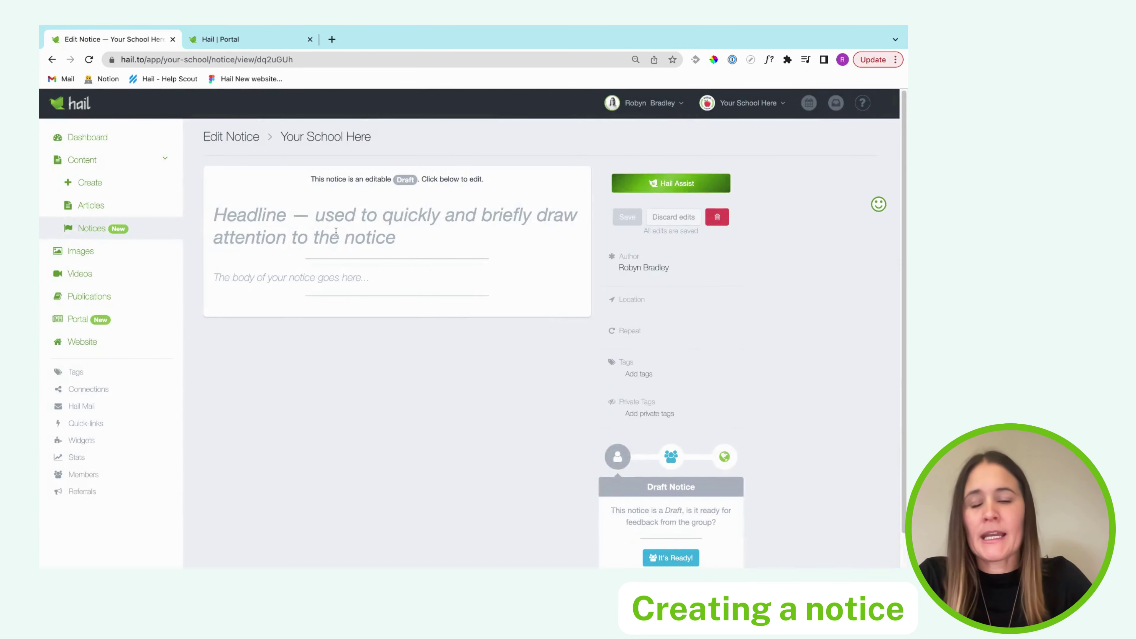
- Enter the notice headline "Basketball is cancelled for this Friday."
{"action": "left_click", "coordinate": [329, 228]}
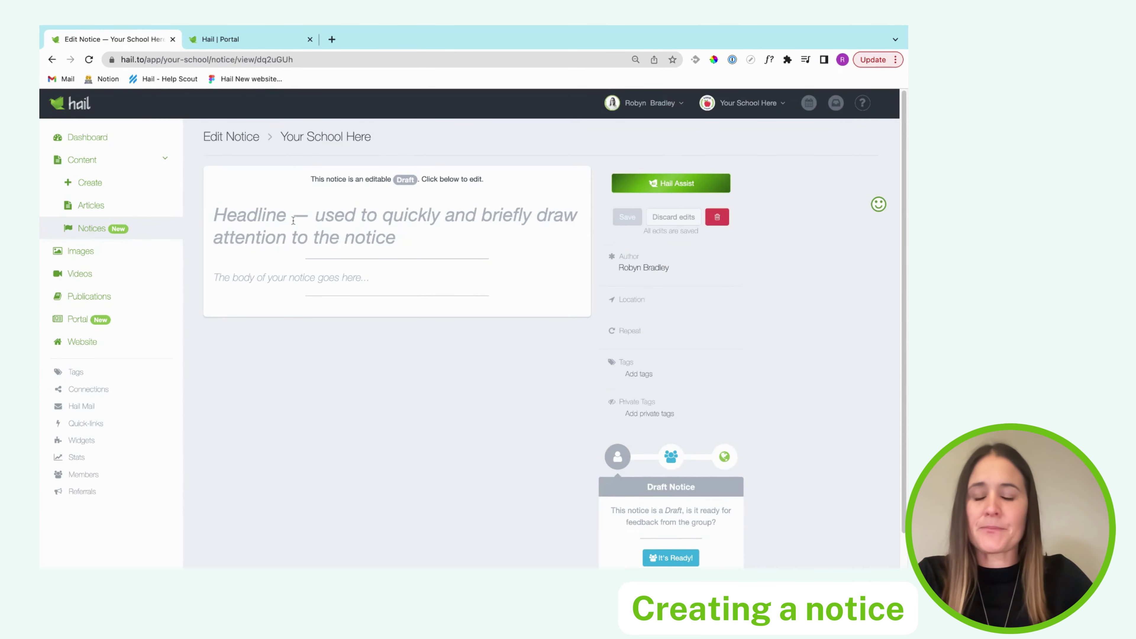
{"action": "type", "text": "Basektbal"}
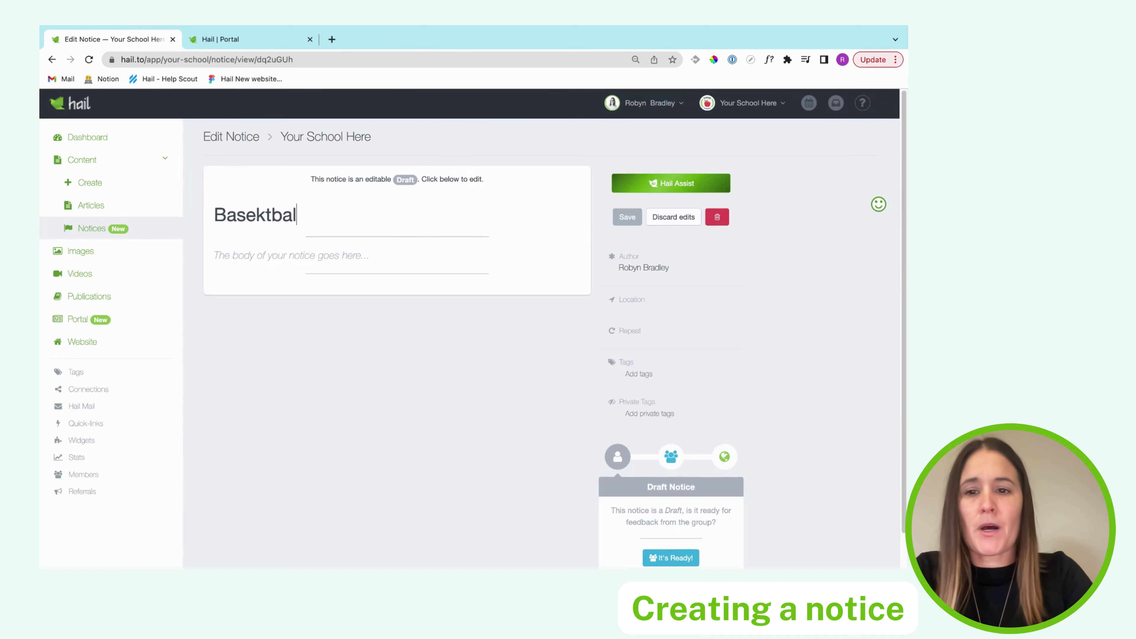
{"action": "type", "text": "l is cance"}
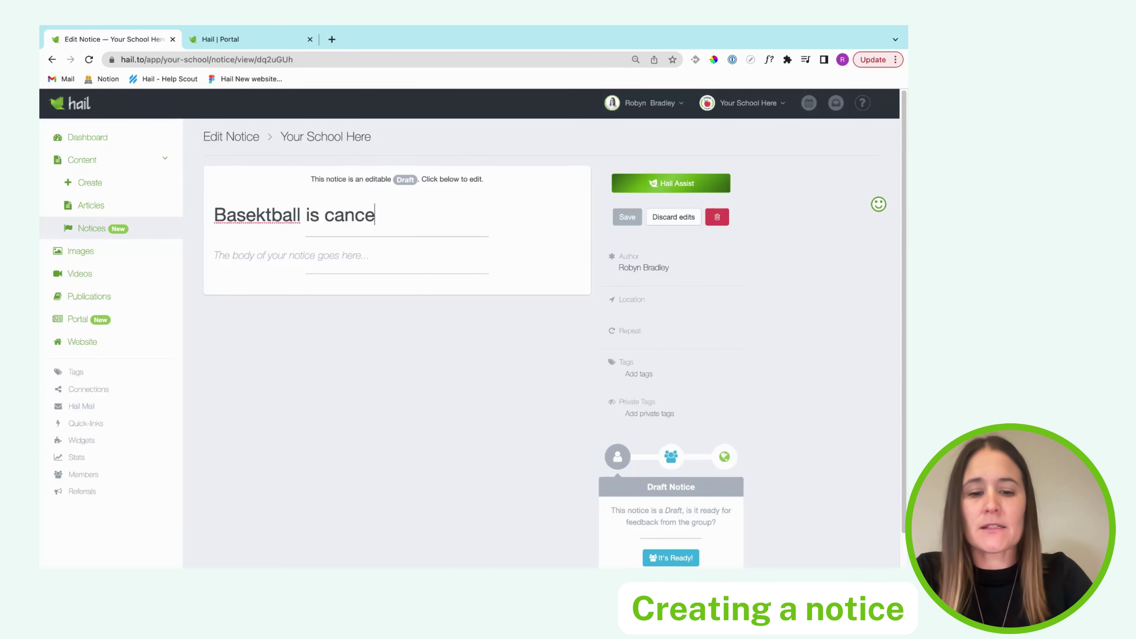
{"action": "type", "text": "lled for this "}
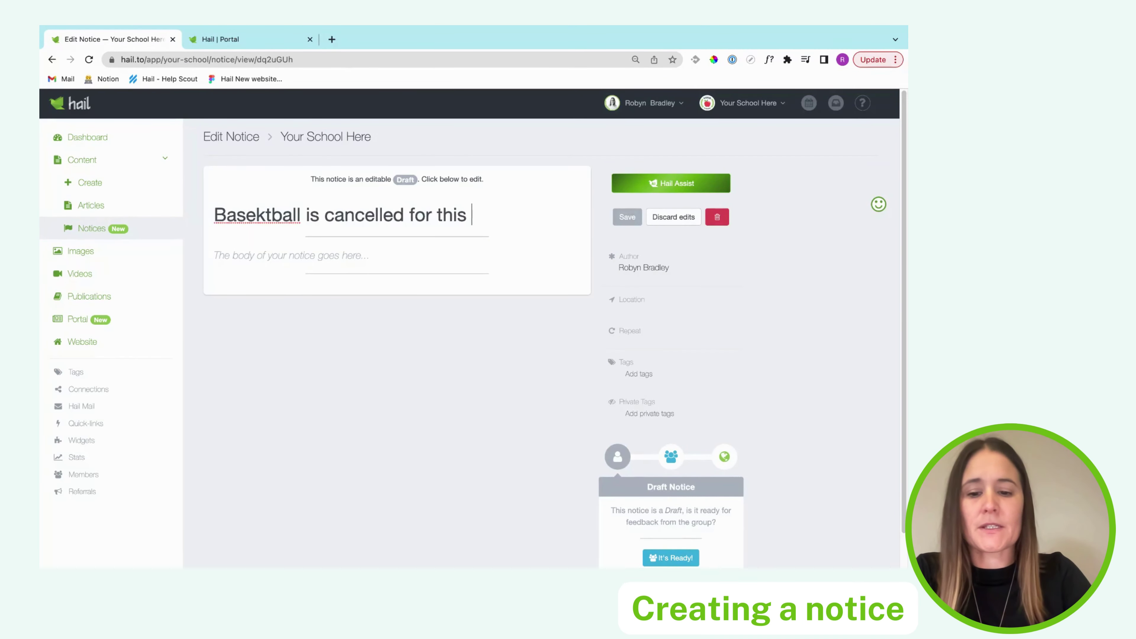
{"action": "type", "text": "Friday."}
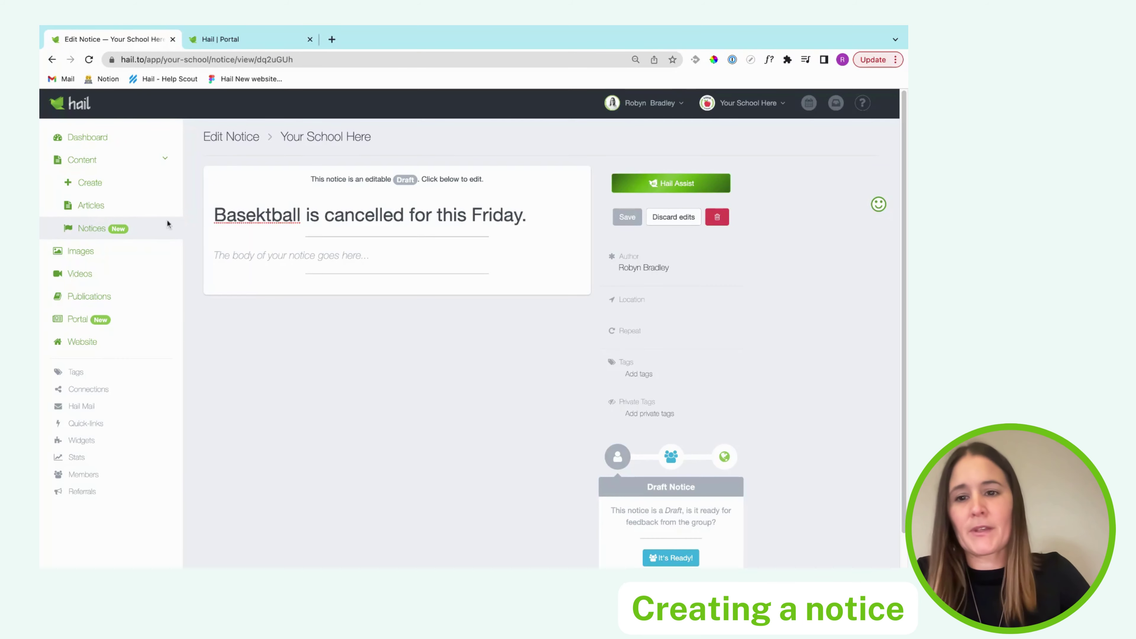
{"action": "double_click", "coordinate": [246, 218]}
{"action": "type", "text": "Basketball"}
- Write the notice body "No basketball this Friday, the 28th, due to bad weather."
{"action": "left_click", "coordinate": [273, 258]}
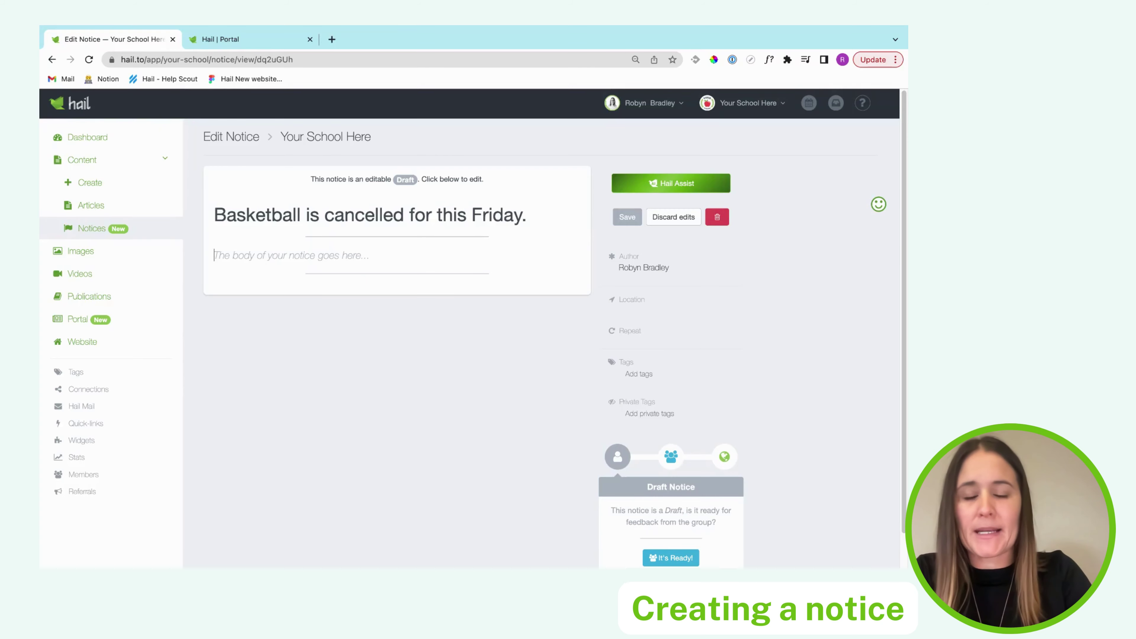
{"action": "type", "text": "No basketball"}
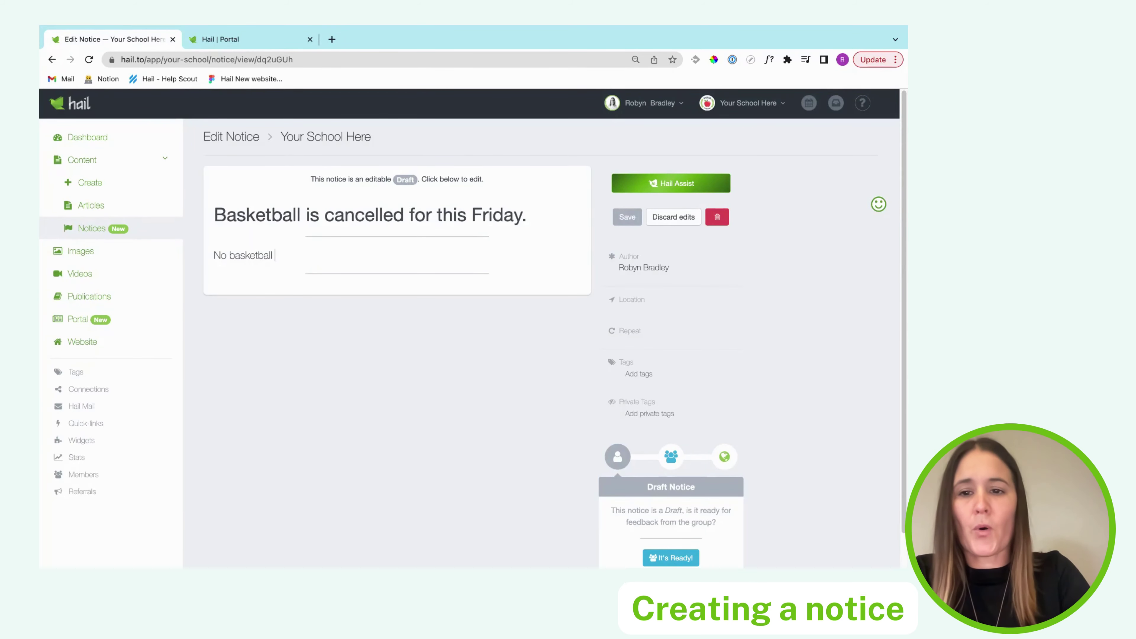
{"action": "type", "text": " this friday, "}
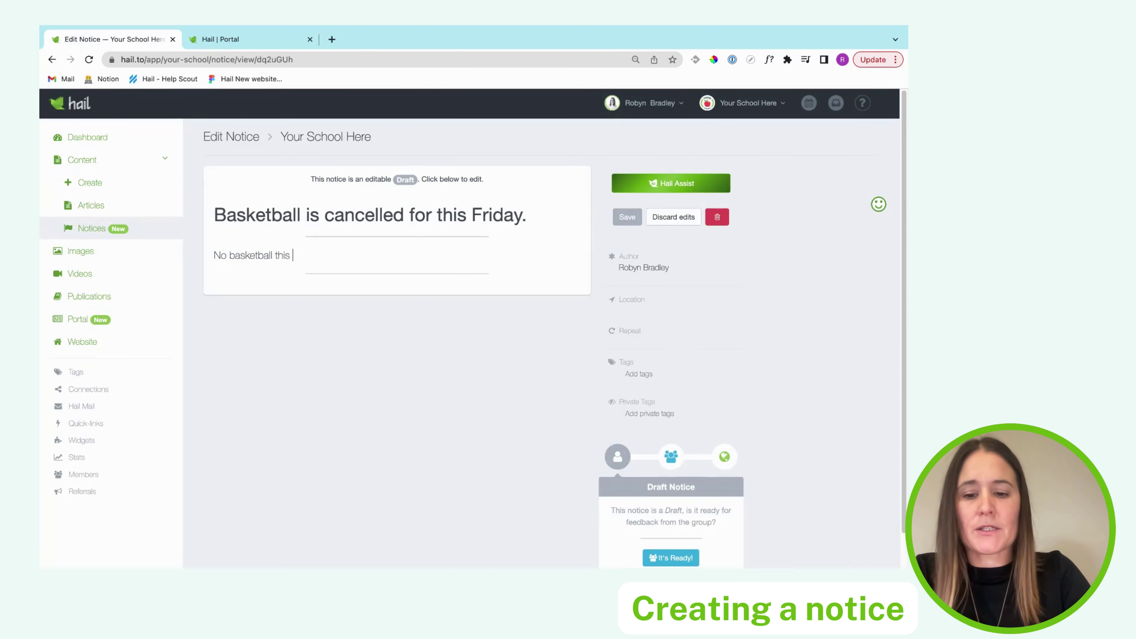
{"action": "type", "text": "th"}
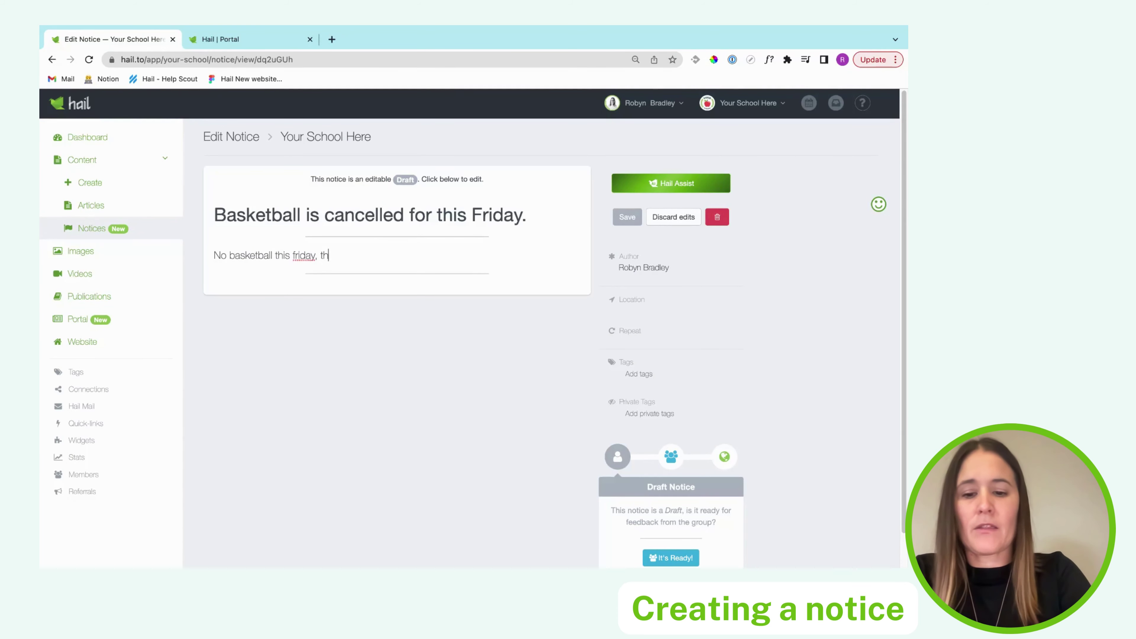
{"action": "type", "text": "e 28th, "}
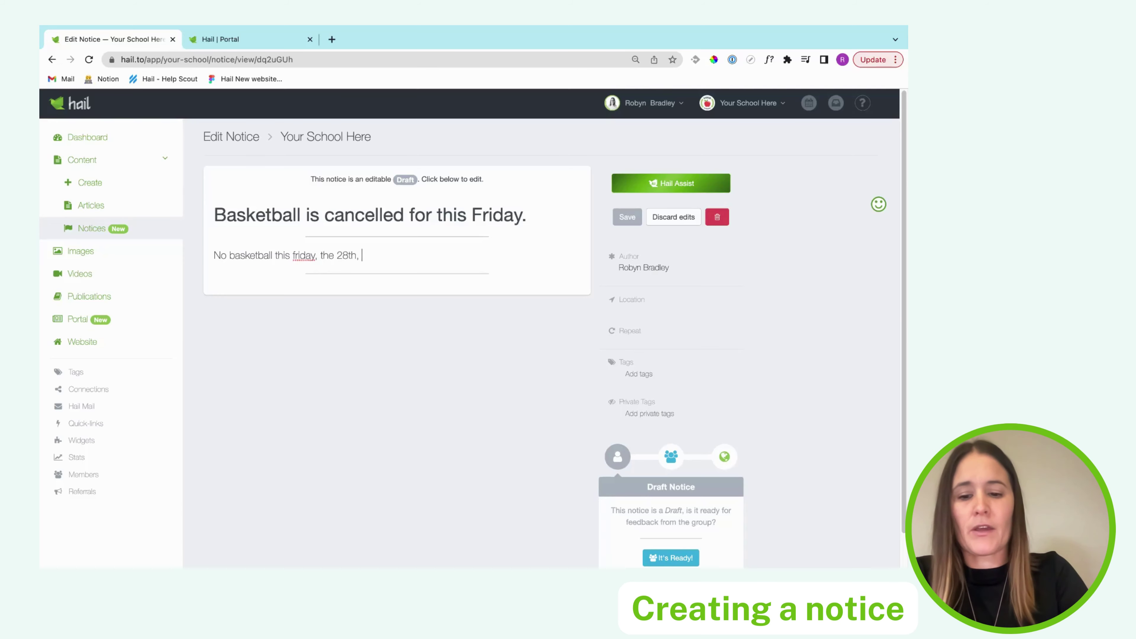
{"action": "type", "text": "due to bad weather."}
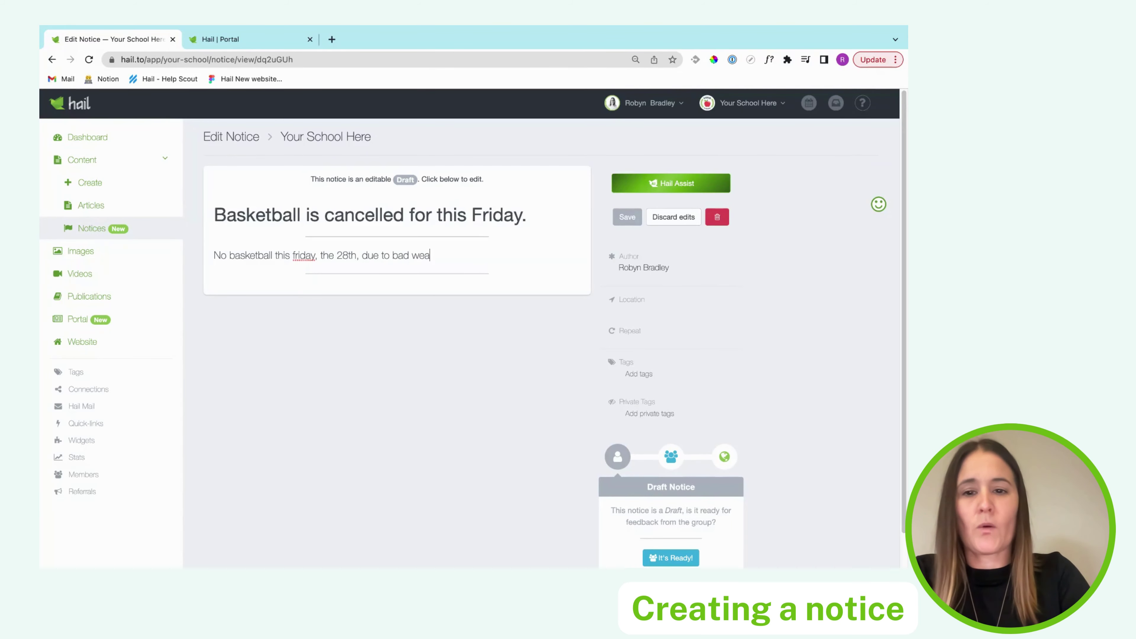
{"action": "double_click", "coordinate": [298, 251]}
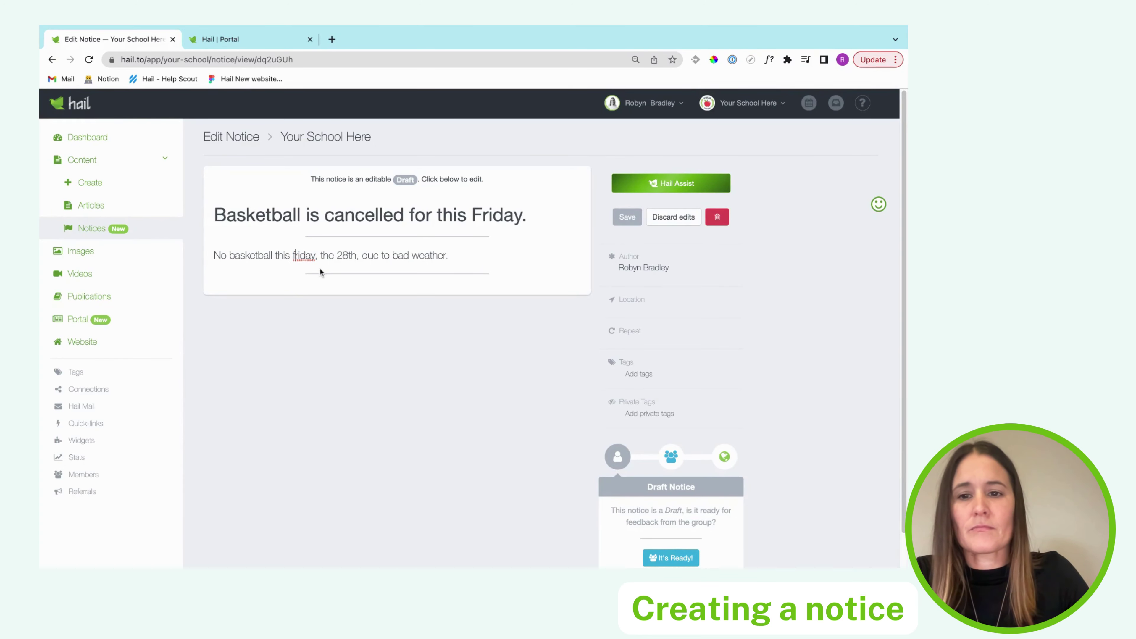
{"action": "type", "text": "Friday"}
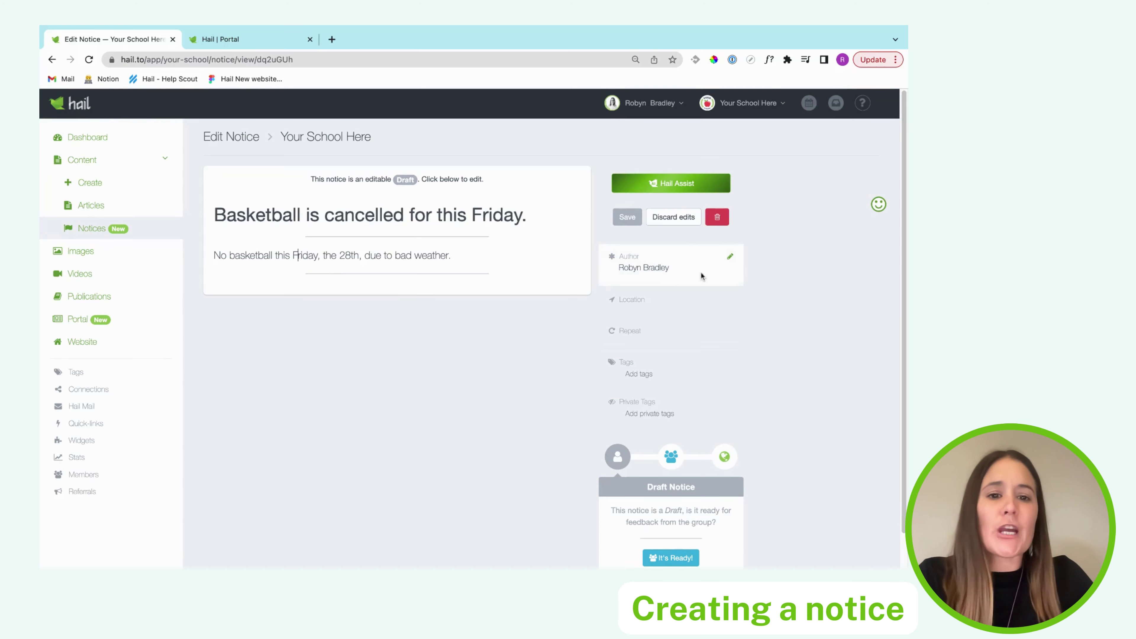
- Replace the notice's author with the teacher's short name and save the field
{"action": "left_click", "coordinate": [728, 259]}
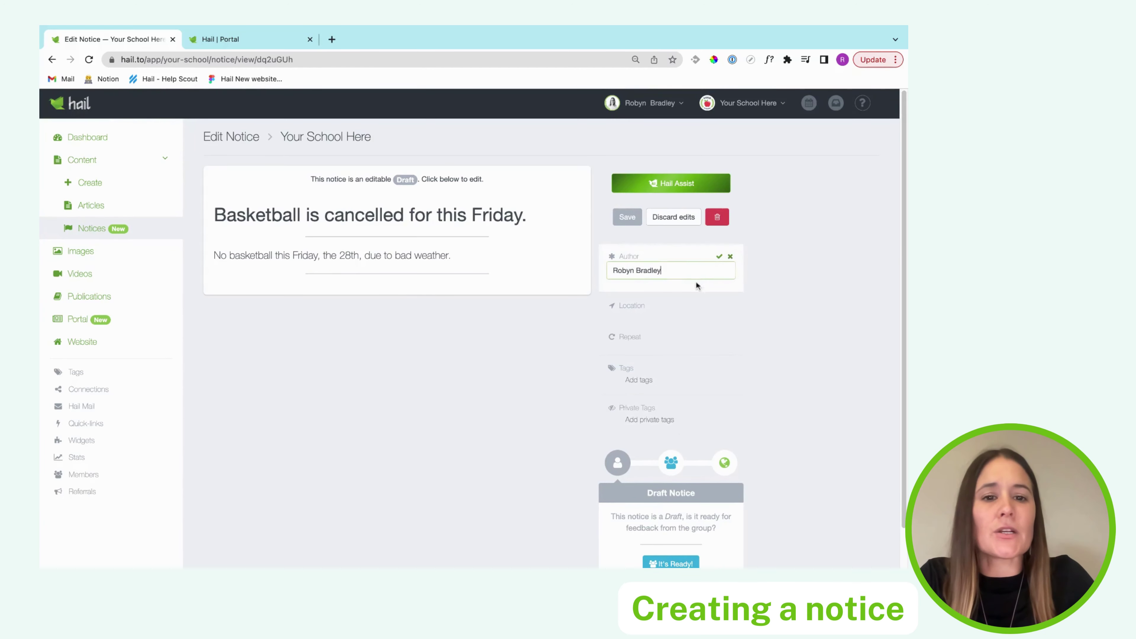
{"action": "triple_click", "coordinate": [690, 274]}
{"action": "type", "text": "Mi"}
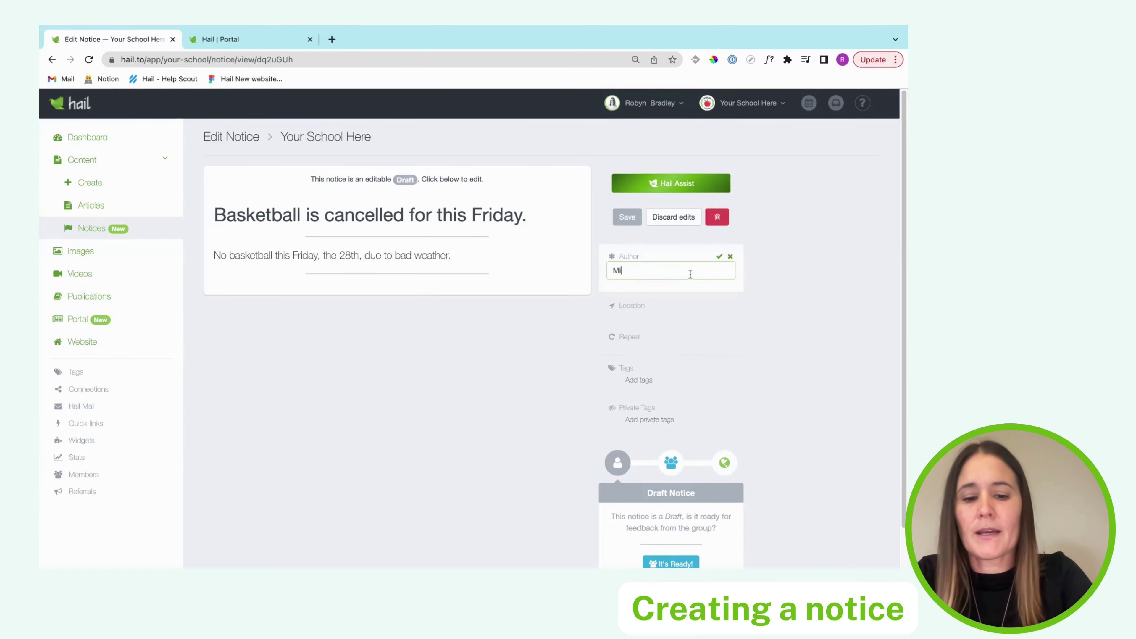
{"action": "type", "text": "ss B"}
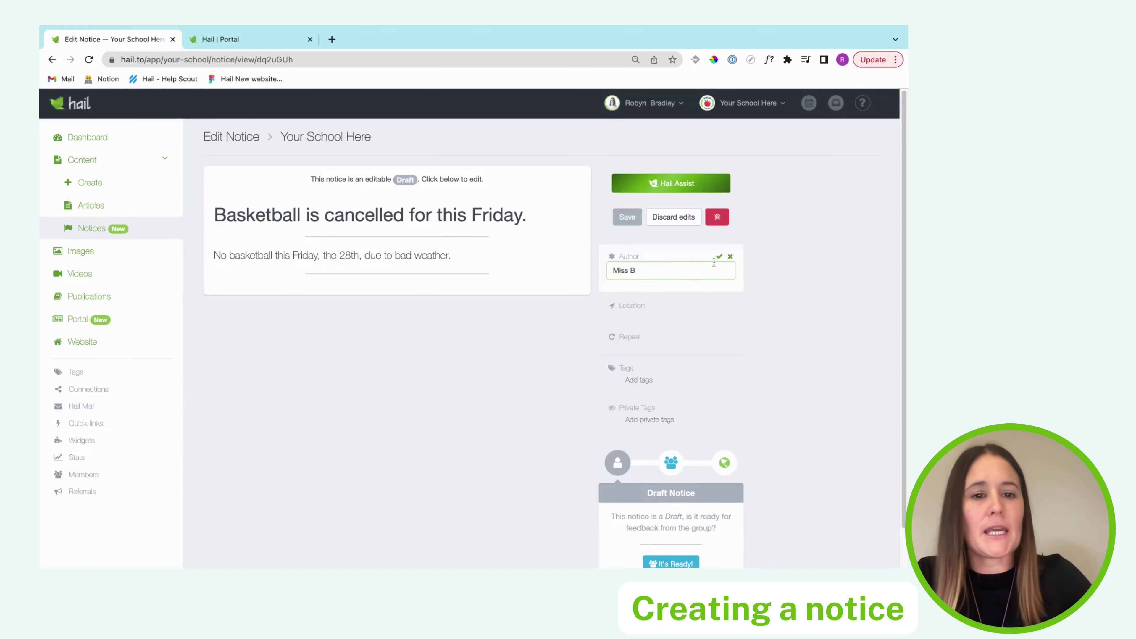
{"action": "left_click", "coordinate": [719, 258]}
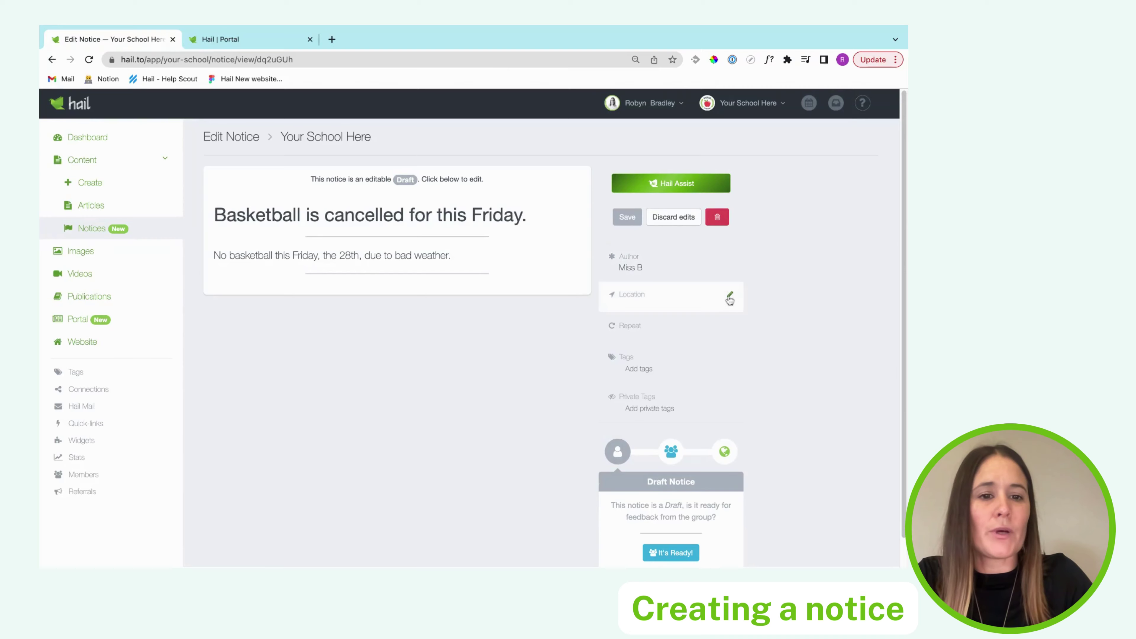
- Set the notice's location to "Basketball courts" and save the field
{"action": "left_click", "coordinate": [729, 297]}
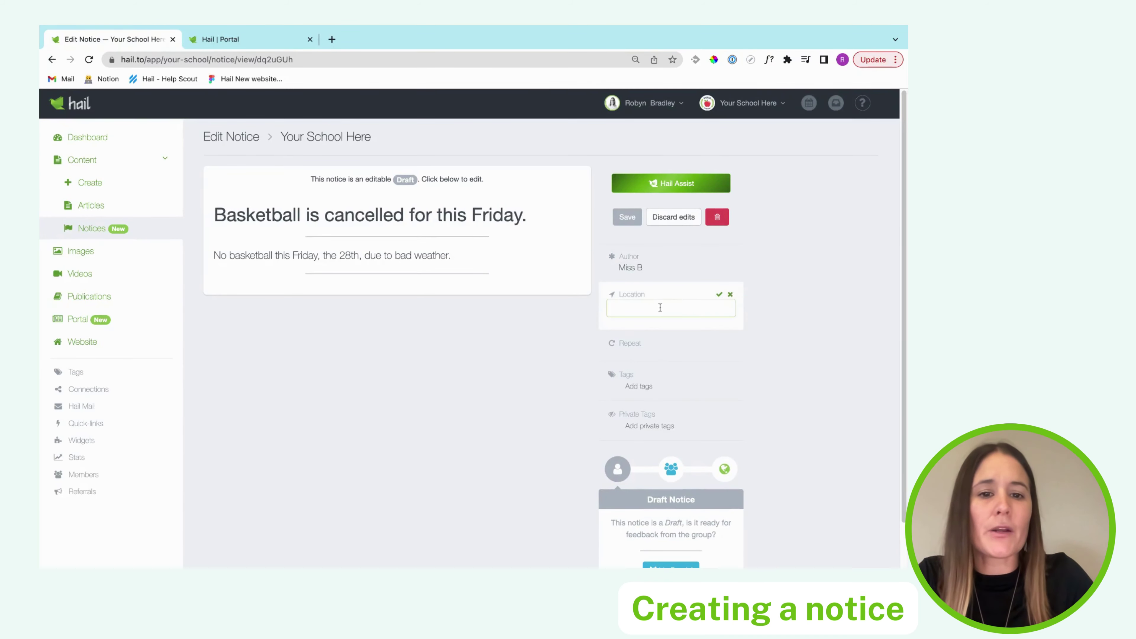
{"action": "type", "text": "Bas"}
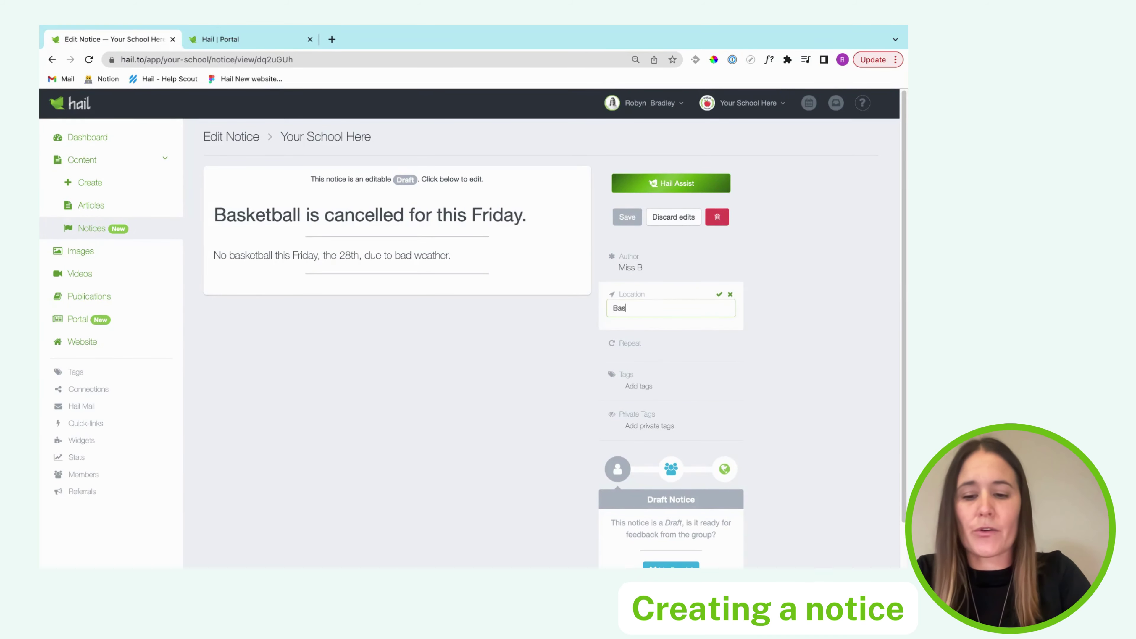
{"action": "type", "text": "ketball courts"}
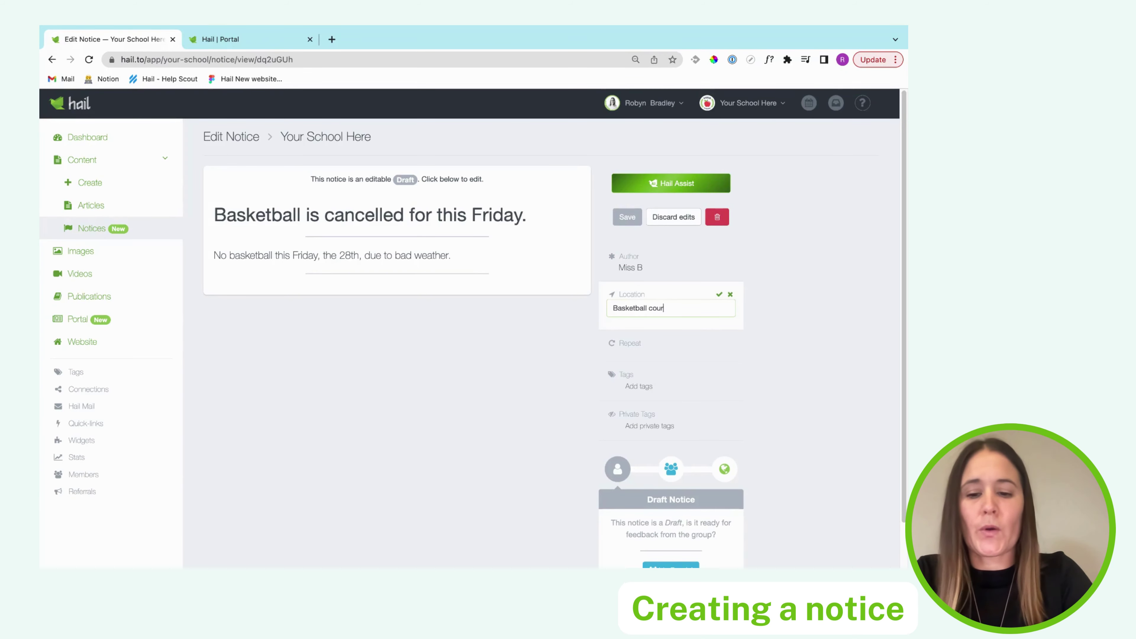
{"action": "left_click", "coordinate": [719, 294]}
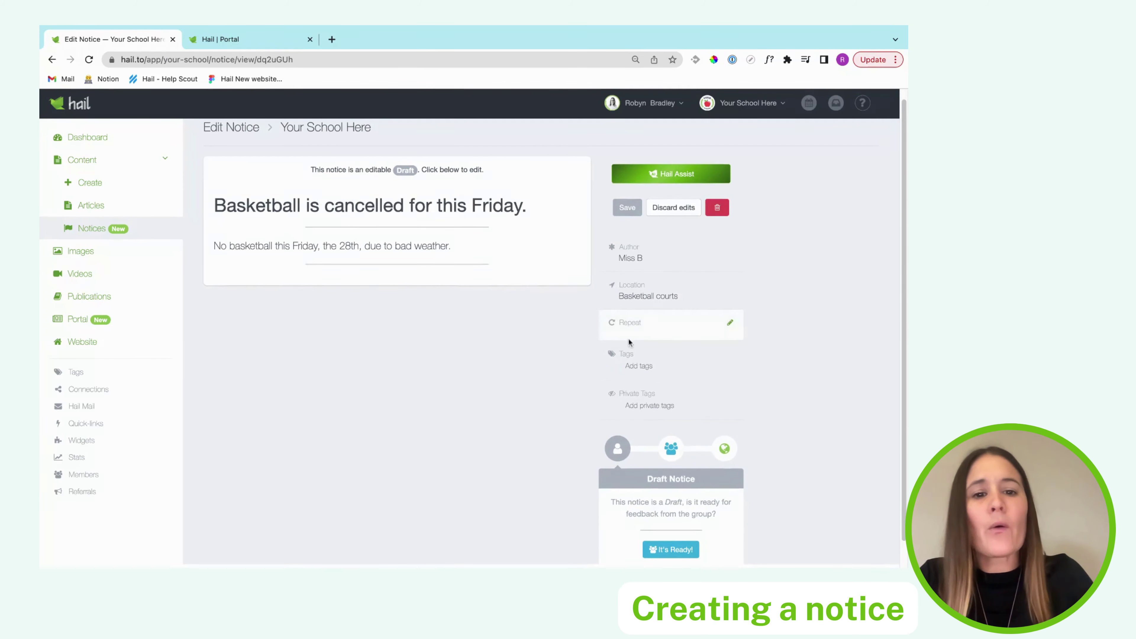
- Set the notice to repeat Daily and save the field
{"action": "left_click", "coordinate": [730, 325]}
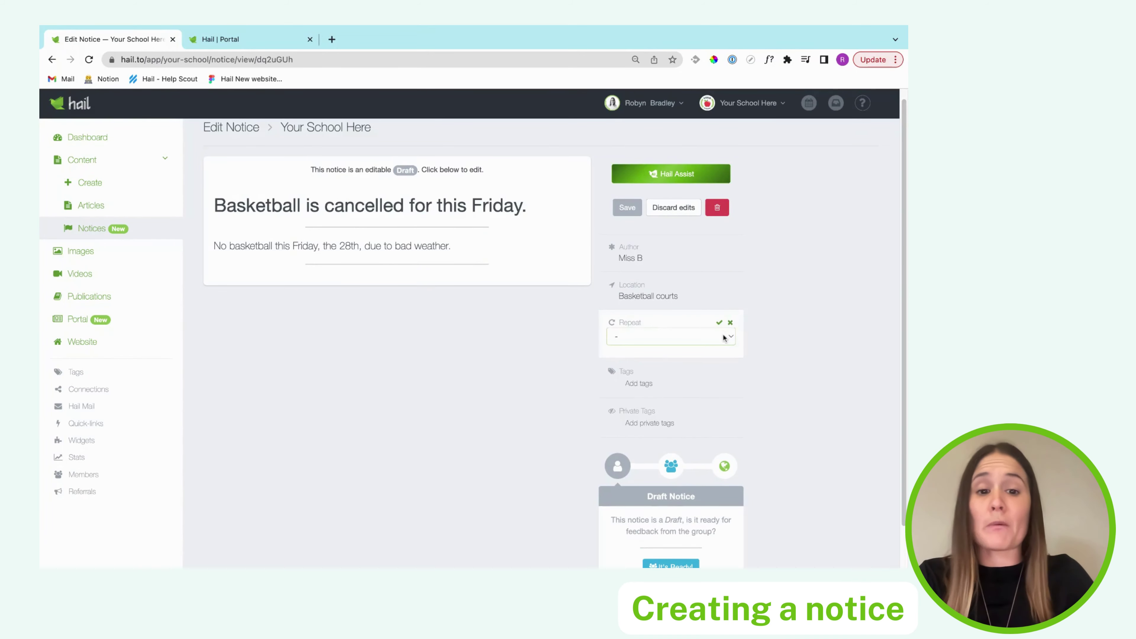
{"action": "left_click", "coordinate": [725, 338]}
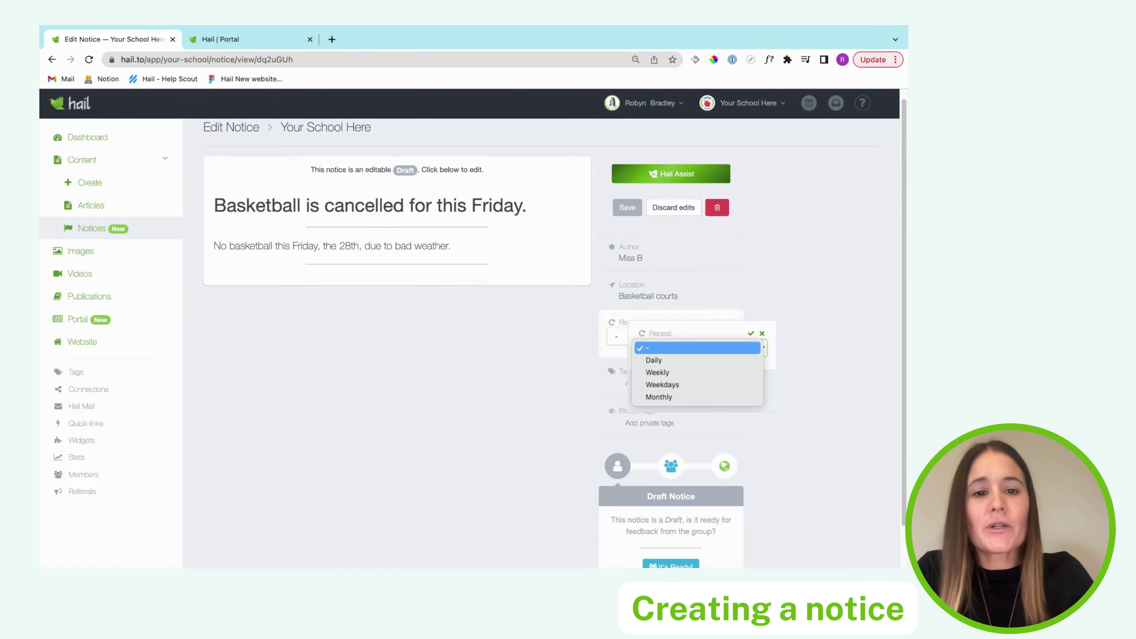
{"action": "left_click", "coordinate": [653, 360]}
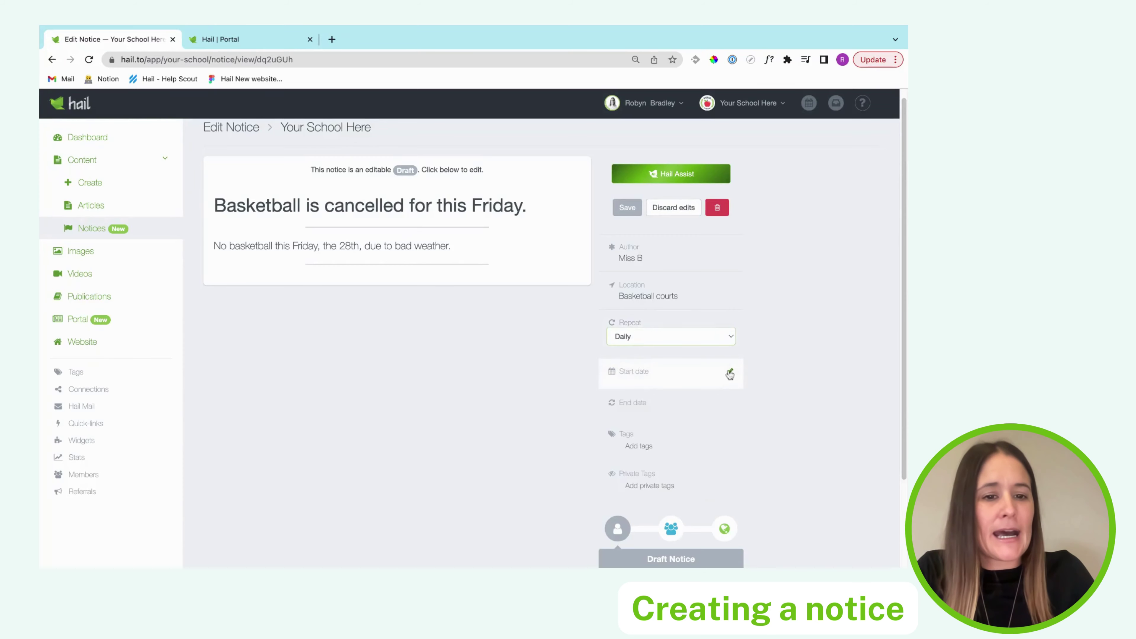
{"action": "left_click", "coordinate": [719, 323]}
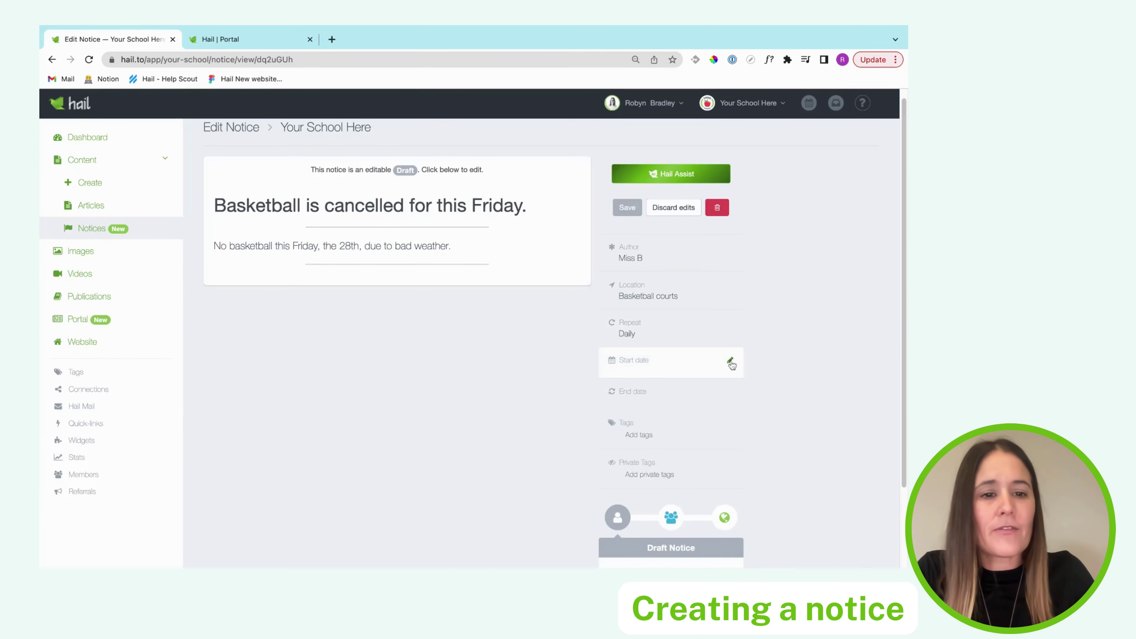
- Set the notice's start date to 24 July 2023 at 12:18 PM and save the field
{"action": "left_click", "coordinate": [730, 363]}
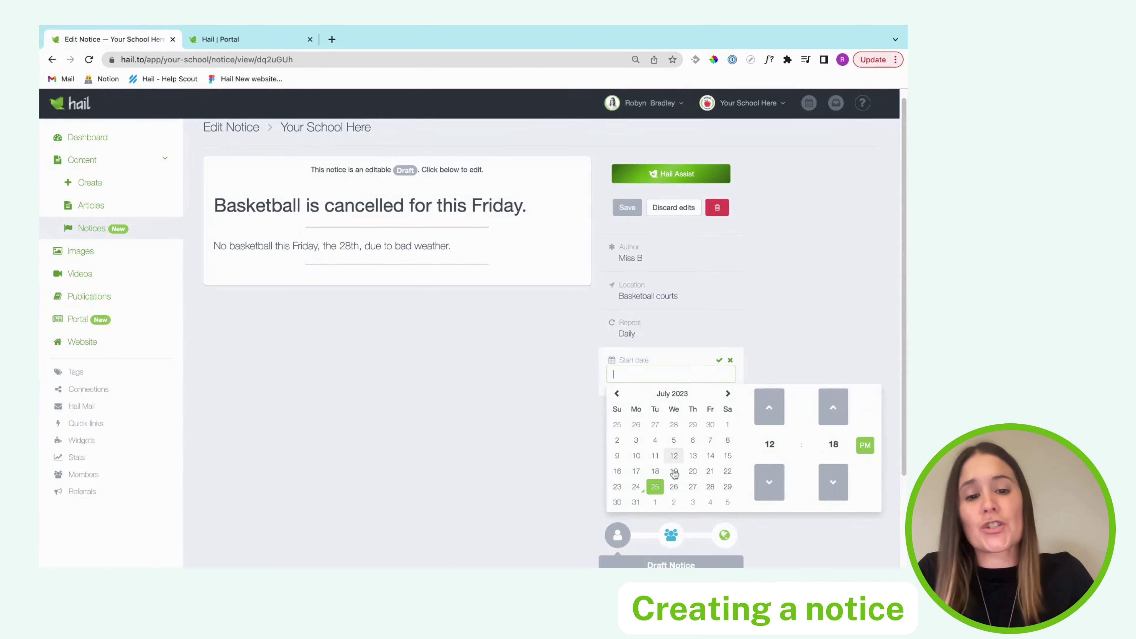
{"action": "left_click", "coordinate": [641, 489]}
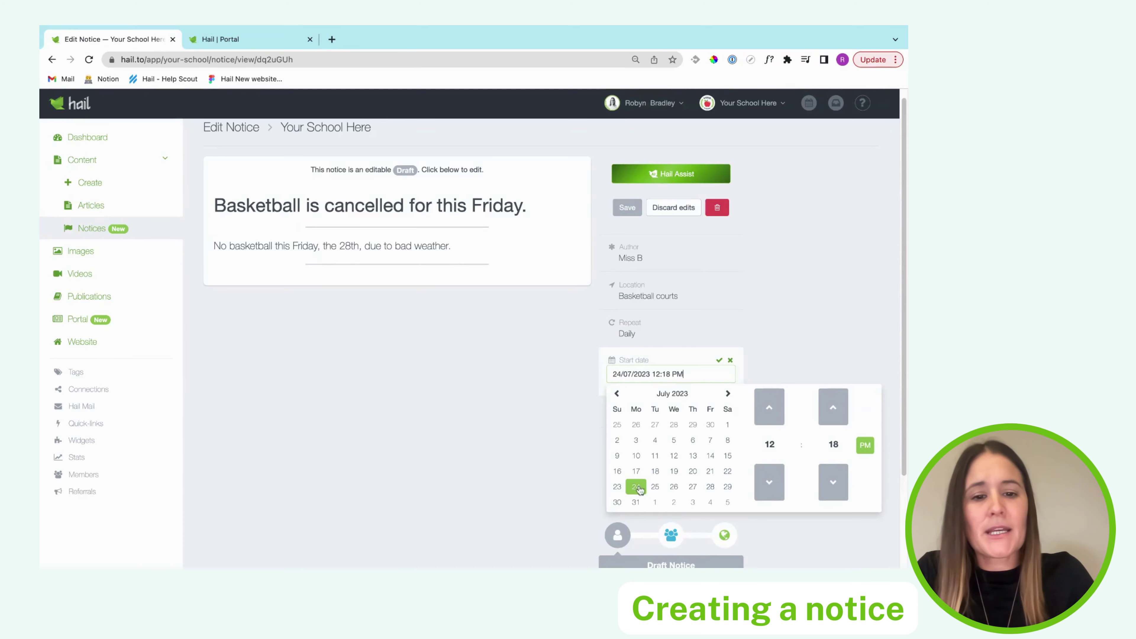
{"action": "left_click", "coordinate": [719, 361]}
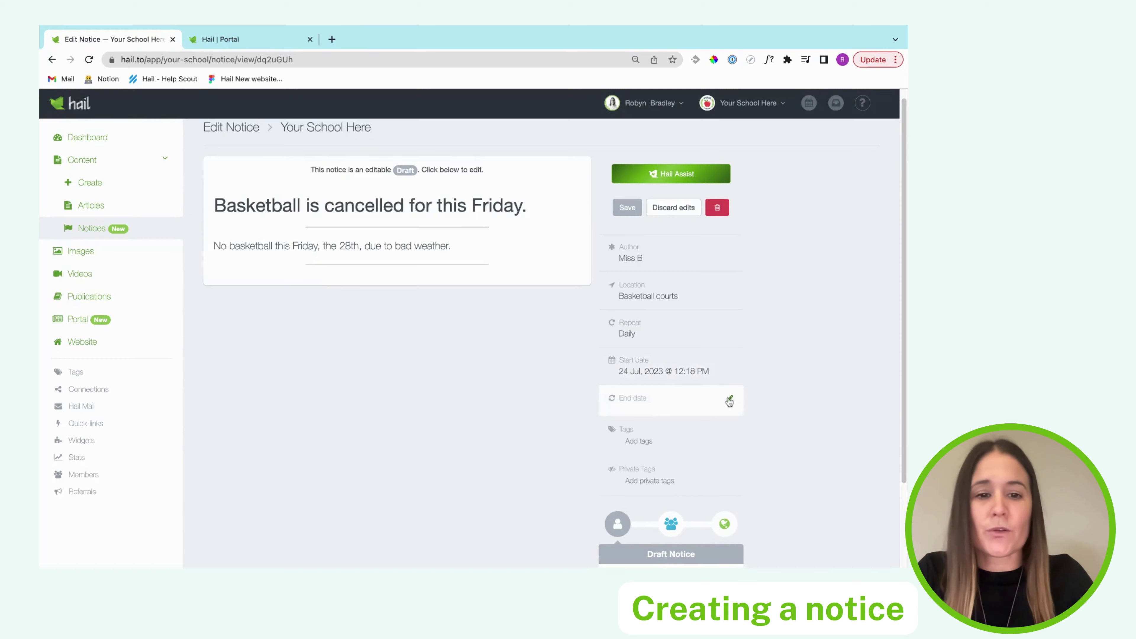
- Set the notice's end date to 29 July 2023 at 12:18 PM and save the field
{"action": "left_click", "coordinate": [729, 400]}
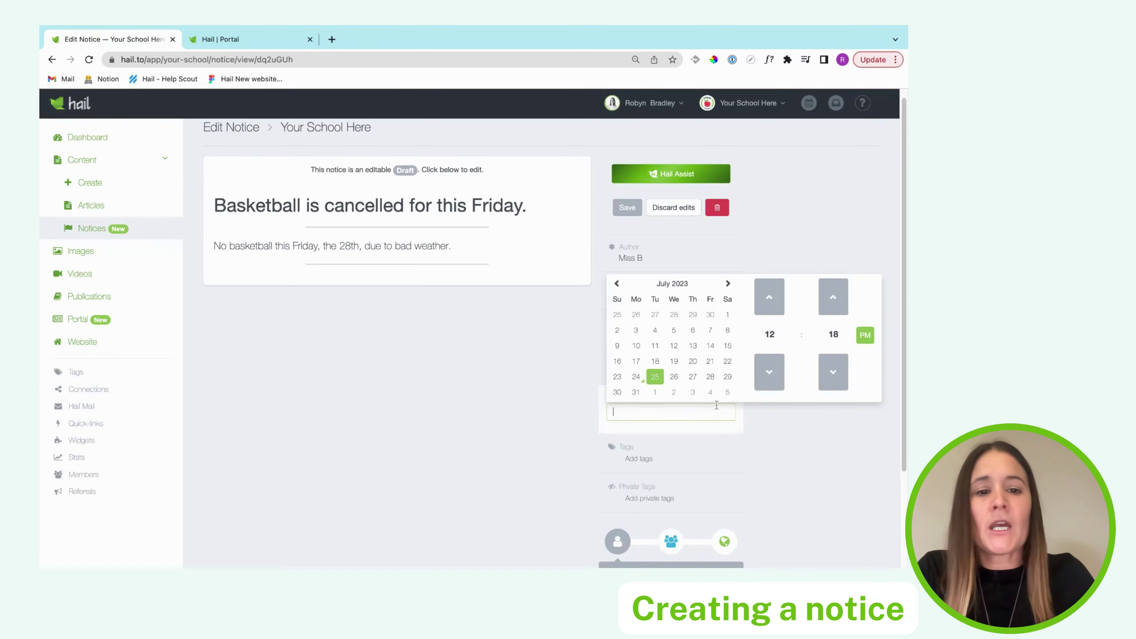
{"action": "left_click", "coordinate": [728, 377]}
{"action": "left_click", "coordinate": [717, 429]}
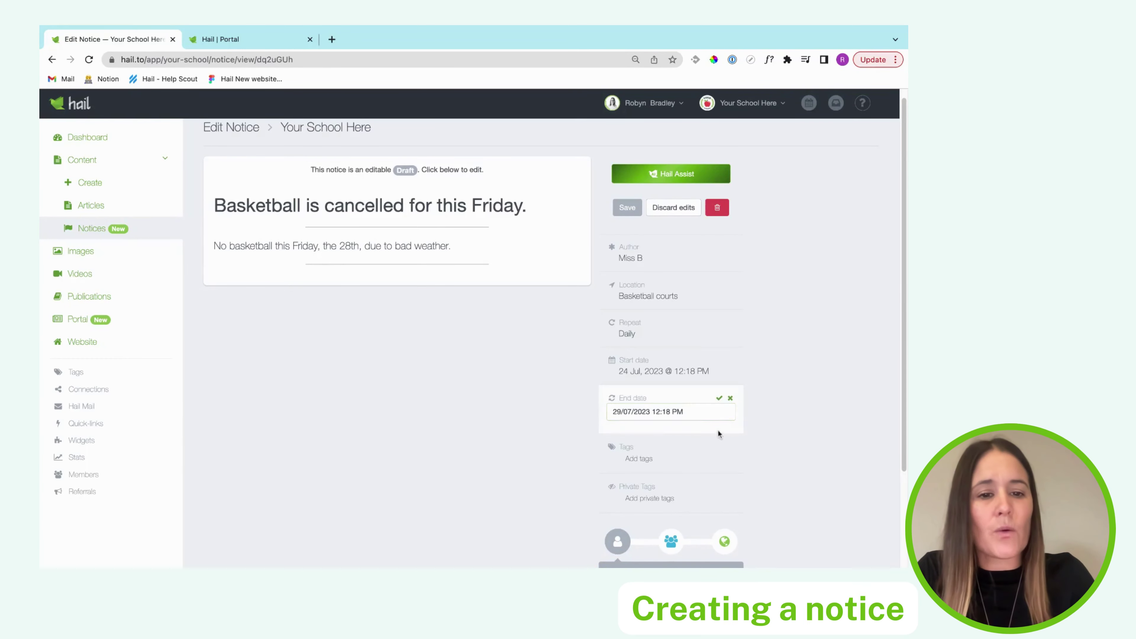
{"action": "left_click", "coordinate": [720, 399]}
- Add the existing Sport tag to the notice's public tags
{"action": "scroll", "coordinate": [683, 429], "scroll_direction": "down", "scroll_amount": 2}
{"action": "left_click", "coordinate": [644, 375]}
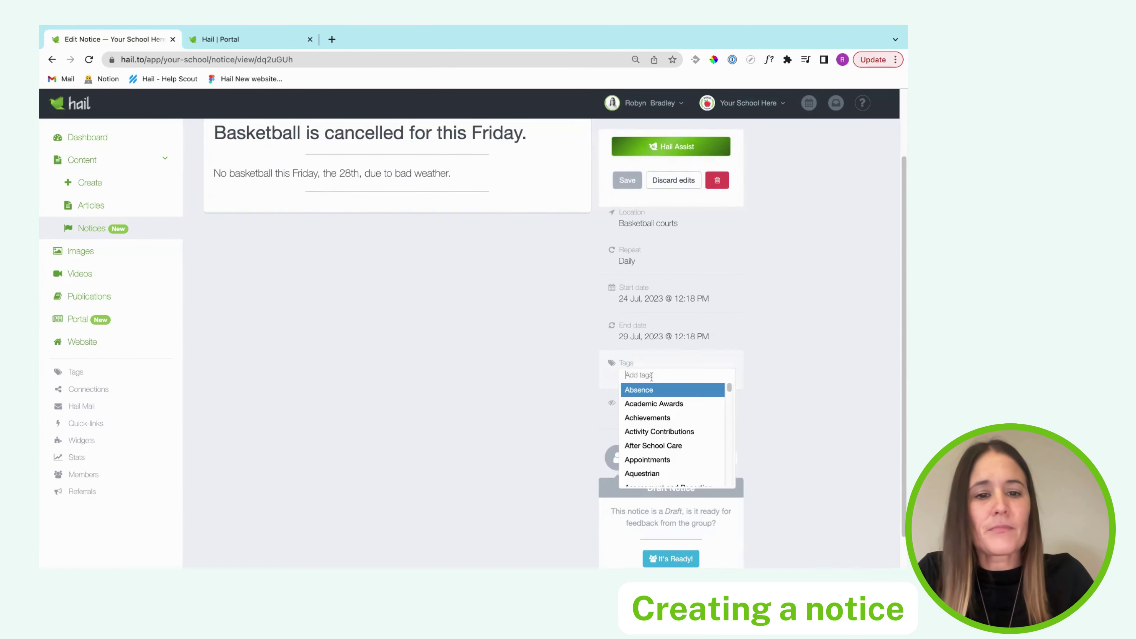
{"action": "type", "text": "sport"}
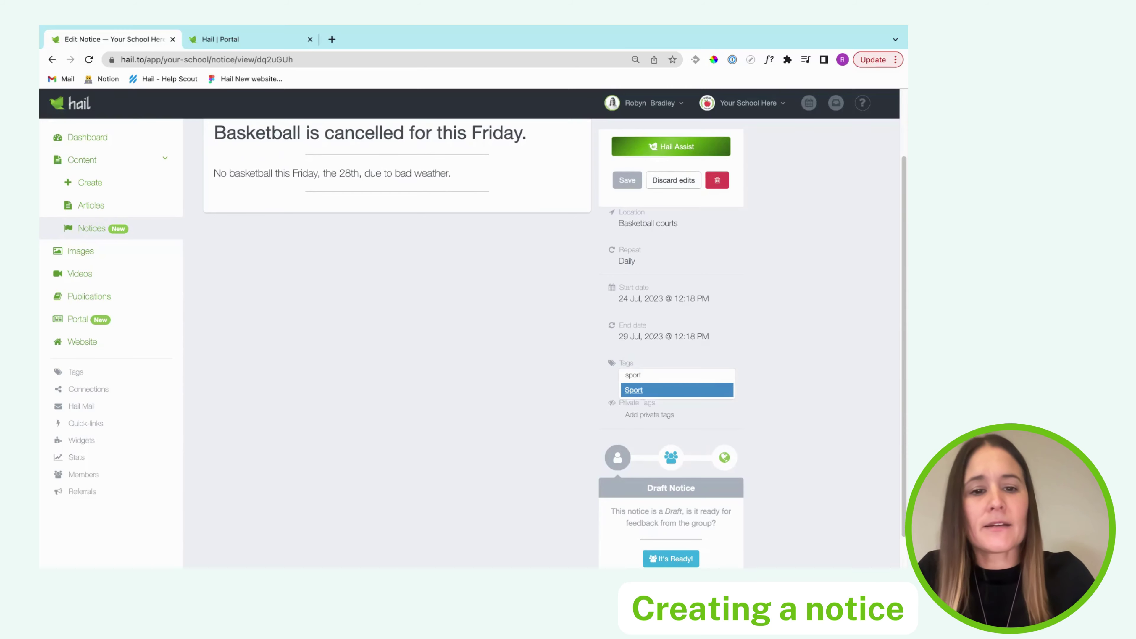
{"action": "left_click", "coordinate": [659, 394]}
- Mark the draft notice as ready, check its details, and publish it
{"action": "scroll", "coordinate": [671, 492], "scroll_direction": "down", "scroll_amount": 1}
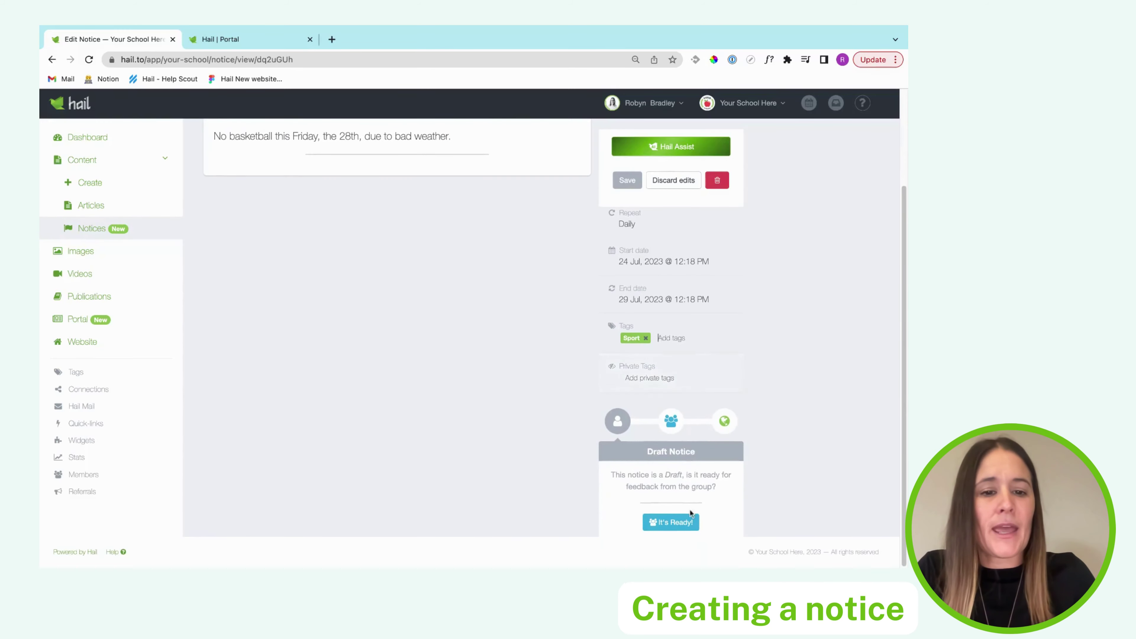
{"action": "left_click", "coordinate": [672, 528]}
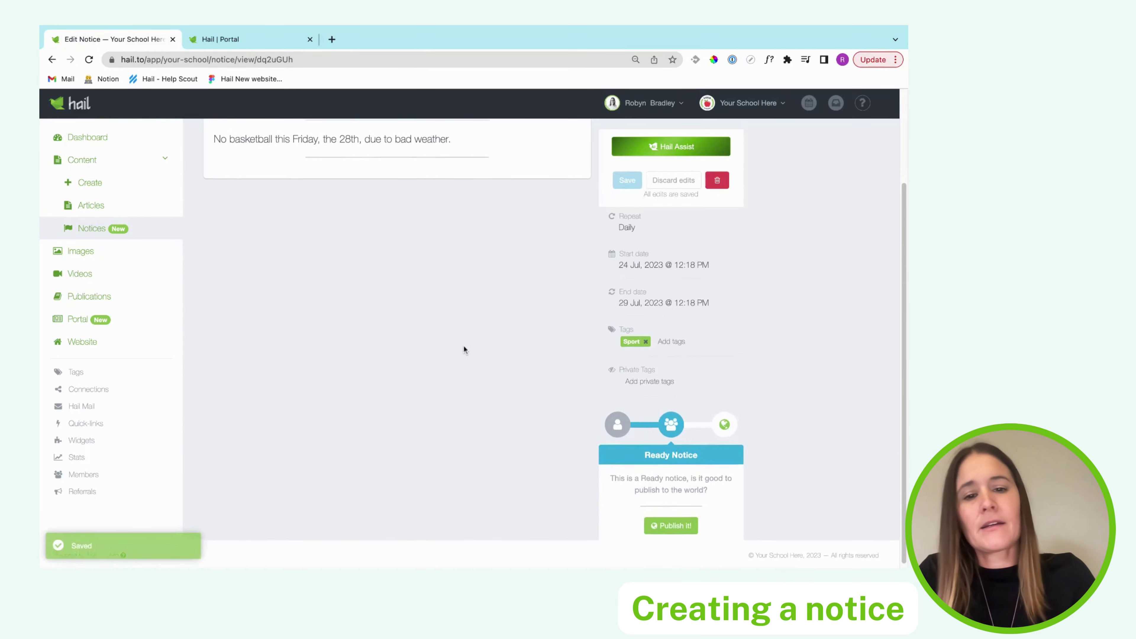
{"action": "scroll", "coordinate": [456, 340], "scroll_direction": "up", "scroll_amount": 3}
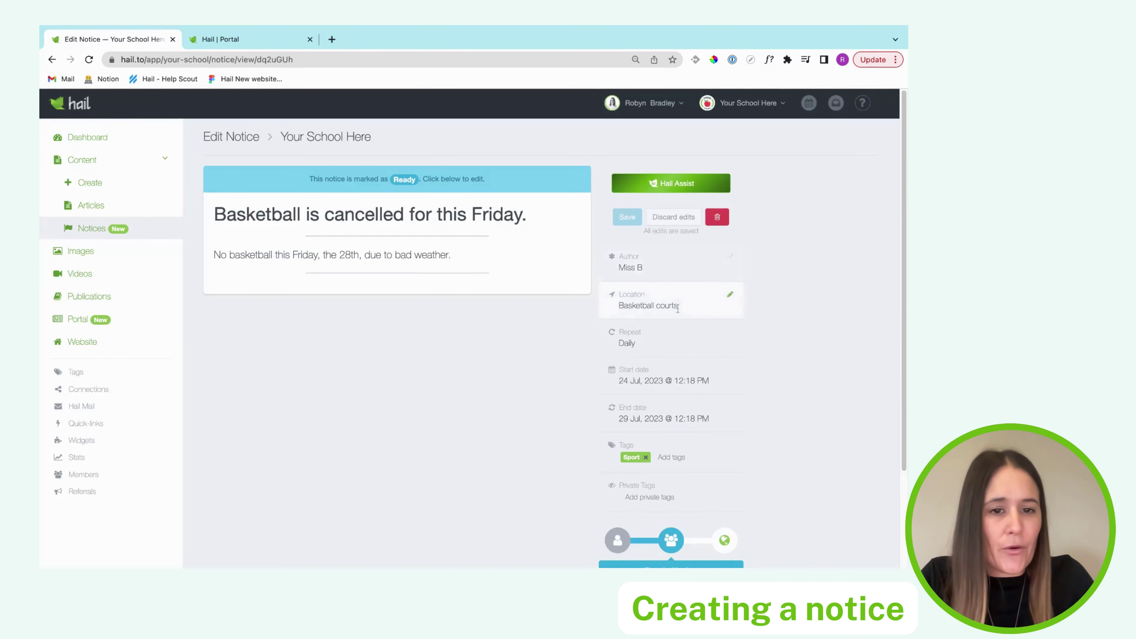
{"action": "scroll", "coordinate": [683, 348], "scroll_direction": "down", "scroll_amount": 1}
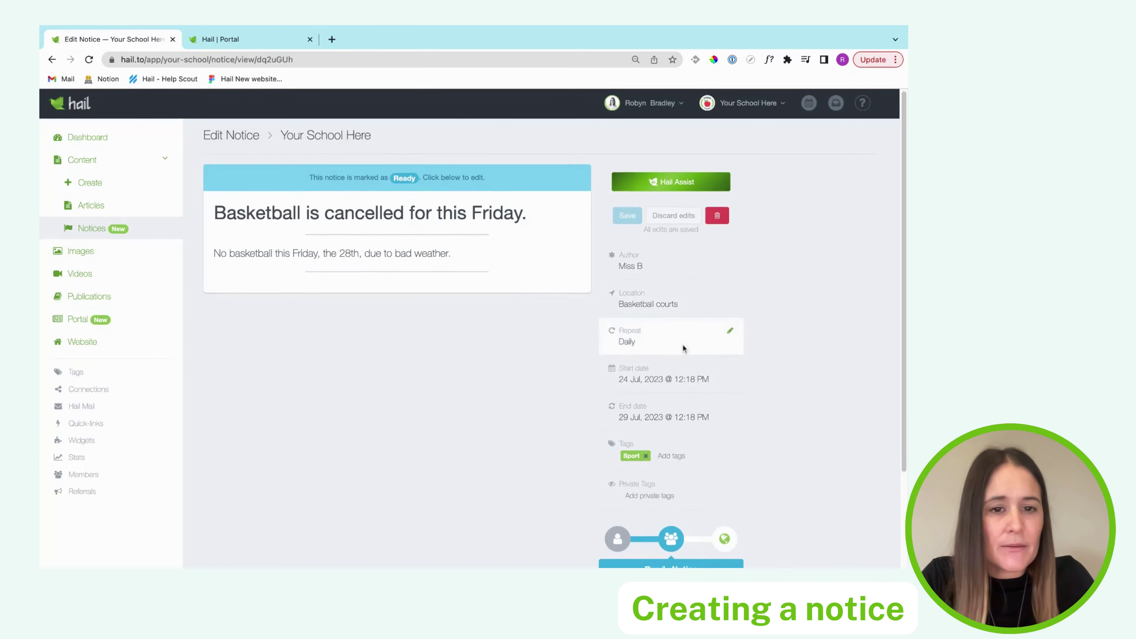
{"action": "scroll", "coordinate": [683, 349], "scroll_direction": "down", "scroll_amount": 1}
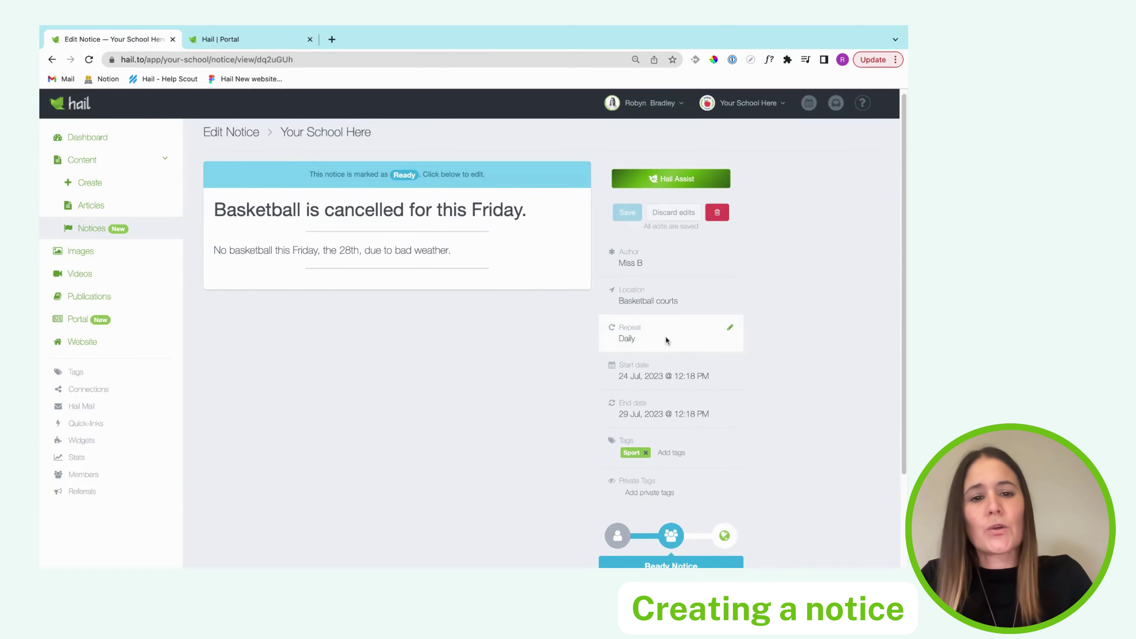
{"action": "scroll", "coordinate": [669, 342], "scroll_direction": "down", "scroll_amount": 2}
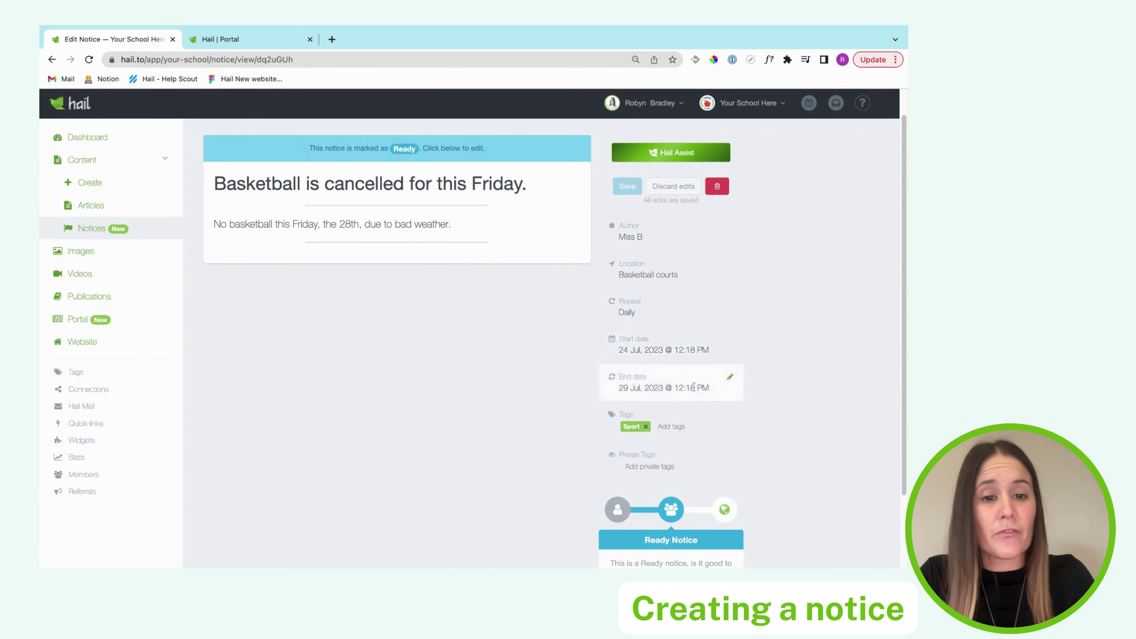
{"action": "scroll", "coordinate": [681, 389], "scroll_direction": "down", "scroll_amount": 5}
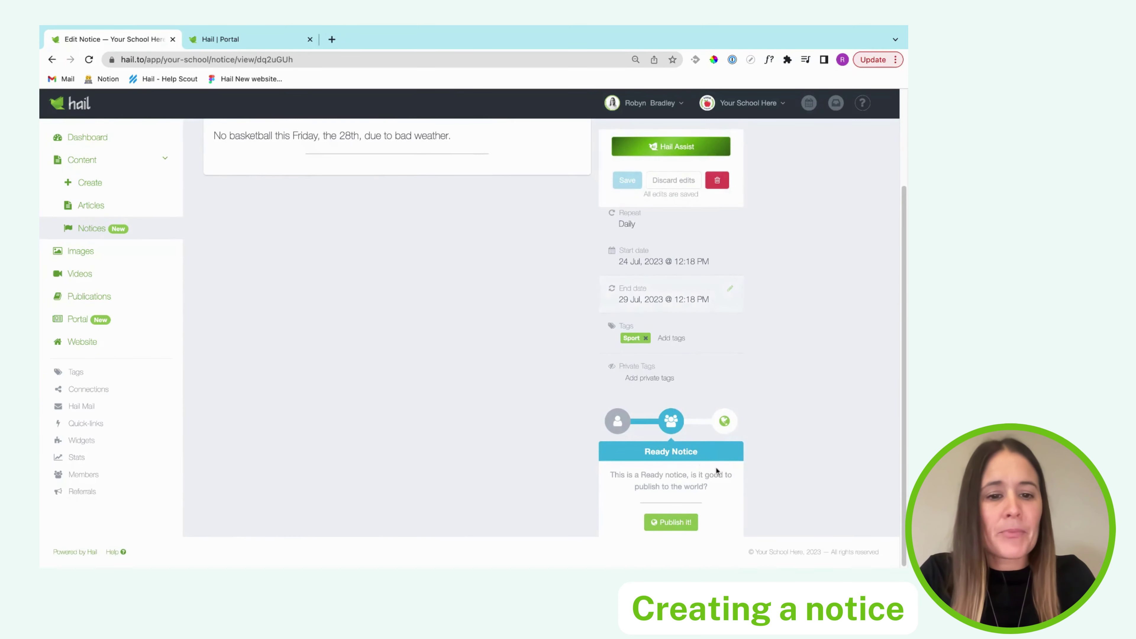
{"action": "left_click", "coordinate": [681, 525]}
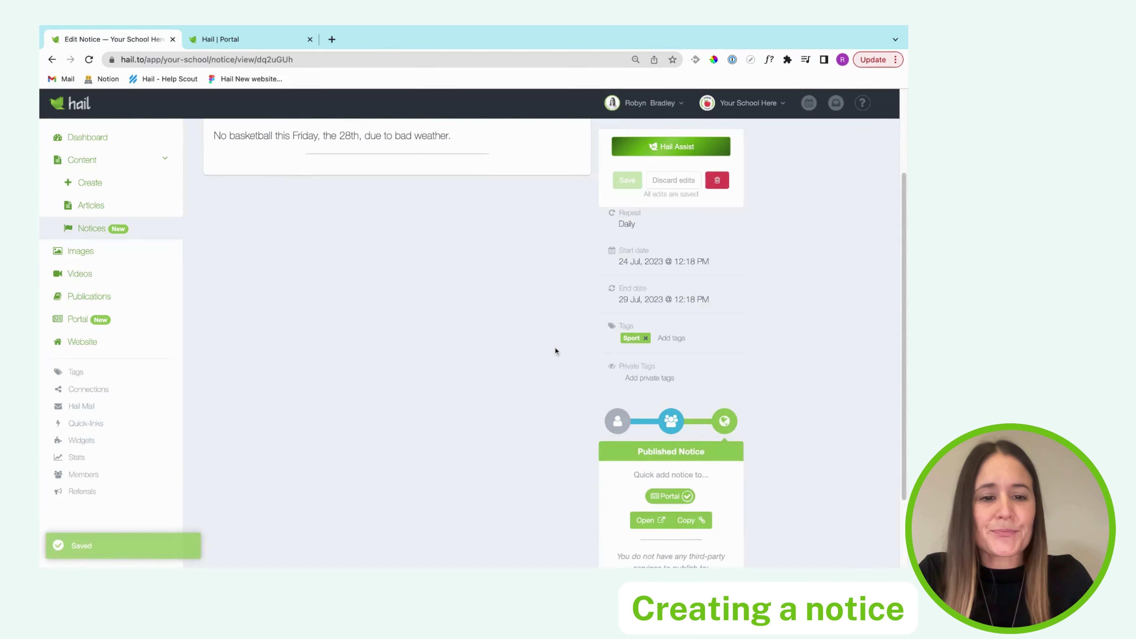
- Review the published notice's settings, and switch to the open school portal to reload its notices page
{"action": "scroll", "coordinate": [688, 398], "scroll_direction": "down", "scroll_amount": 2}
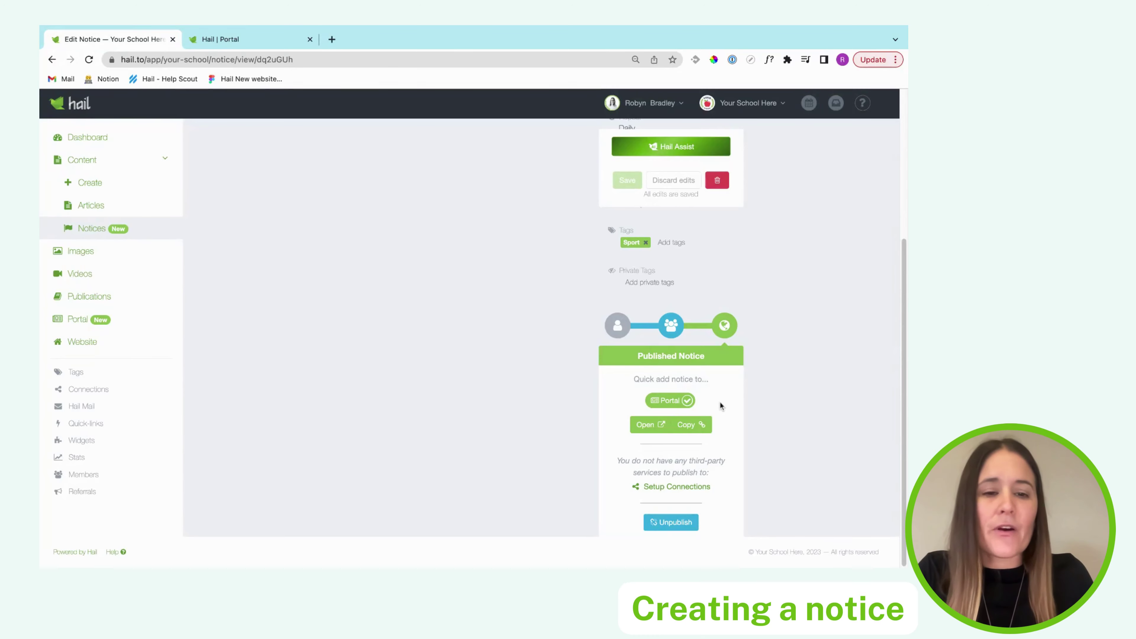
{"action": "scroll", "coordinate": [713, 401], "scroll_direction": "up", "scroll_amount": 5}
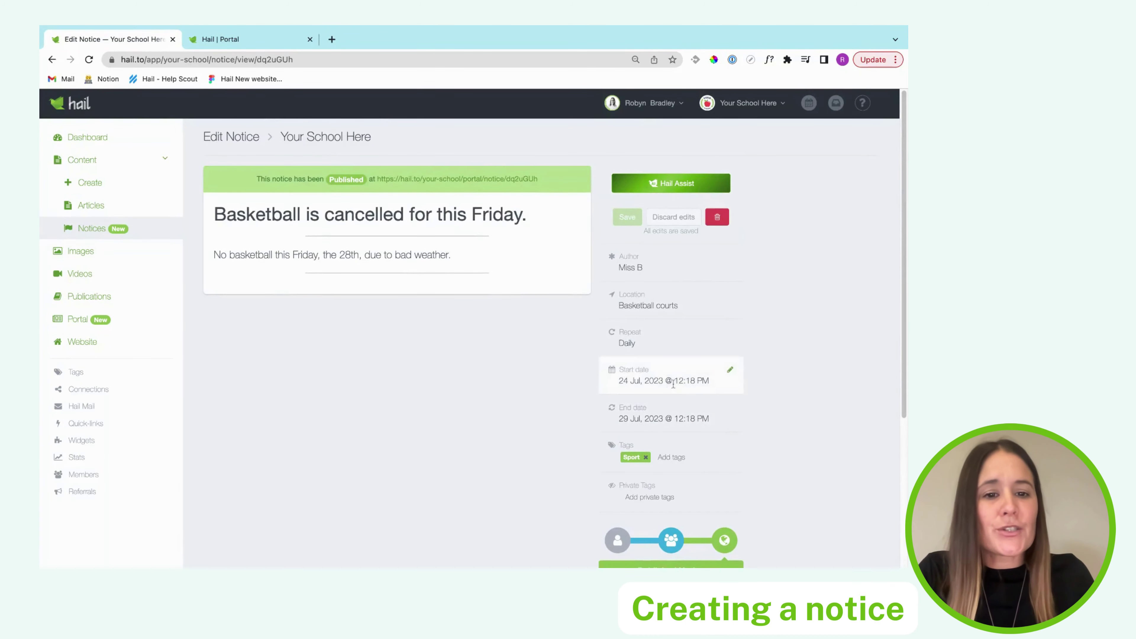
{"action": "scroll", "coordinate": [689, 396], "scroll_direction": "down", "scroll_amount": 5}
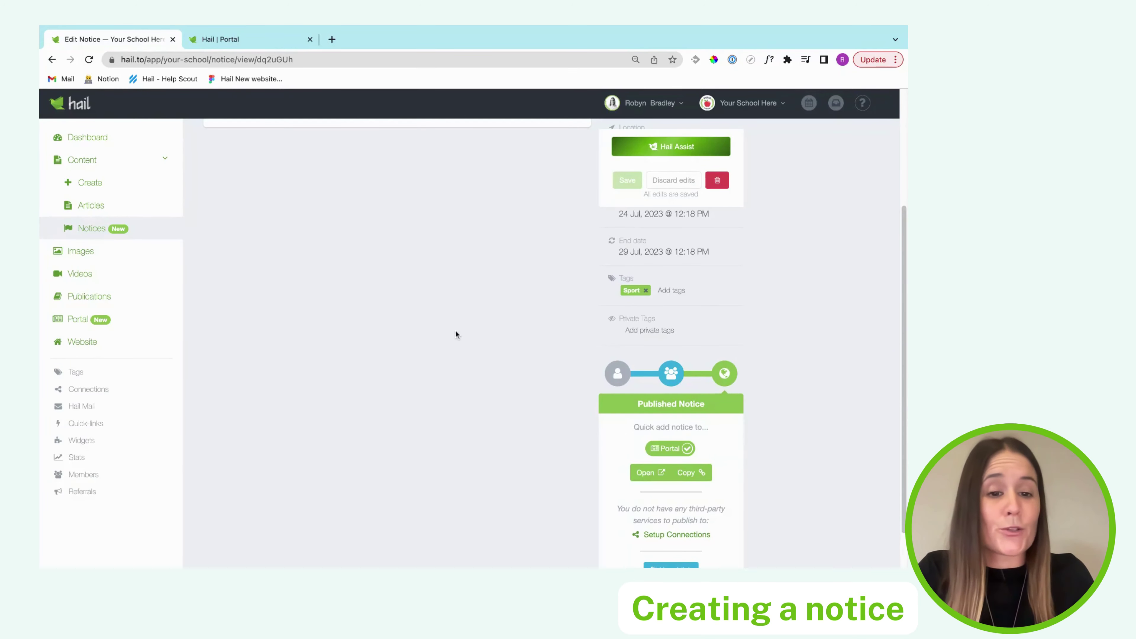
{"action": "left_click", "coordinate": [262, 40]}
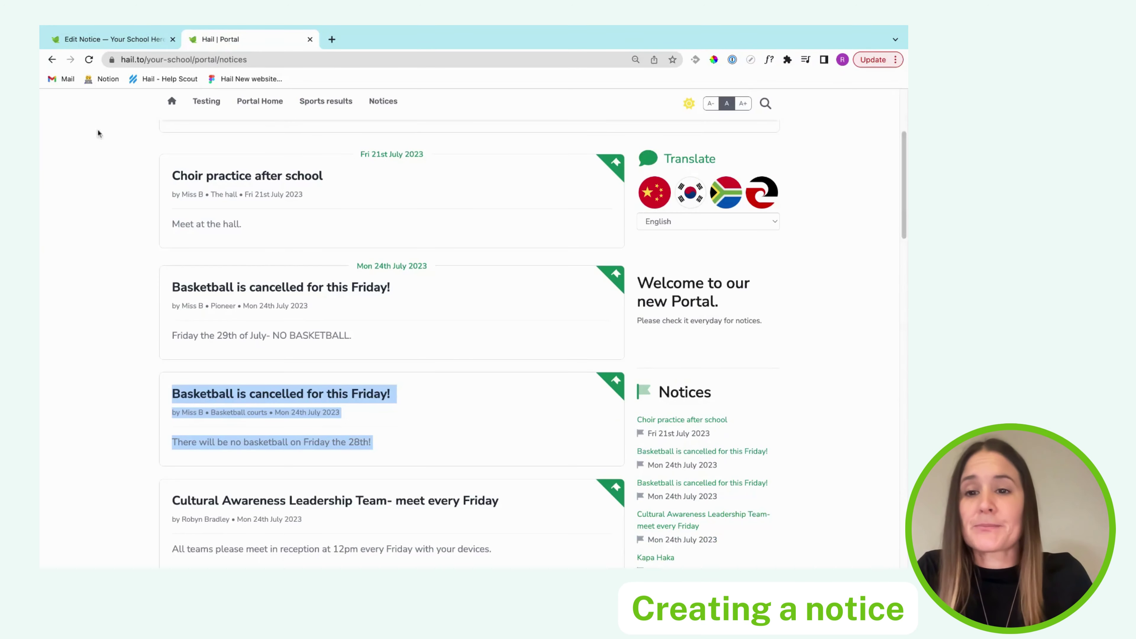
{"action": "left_click", "coordinate": [88, 59]}
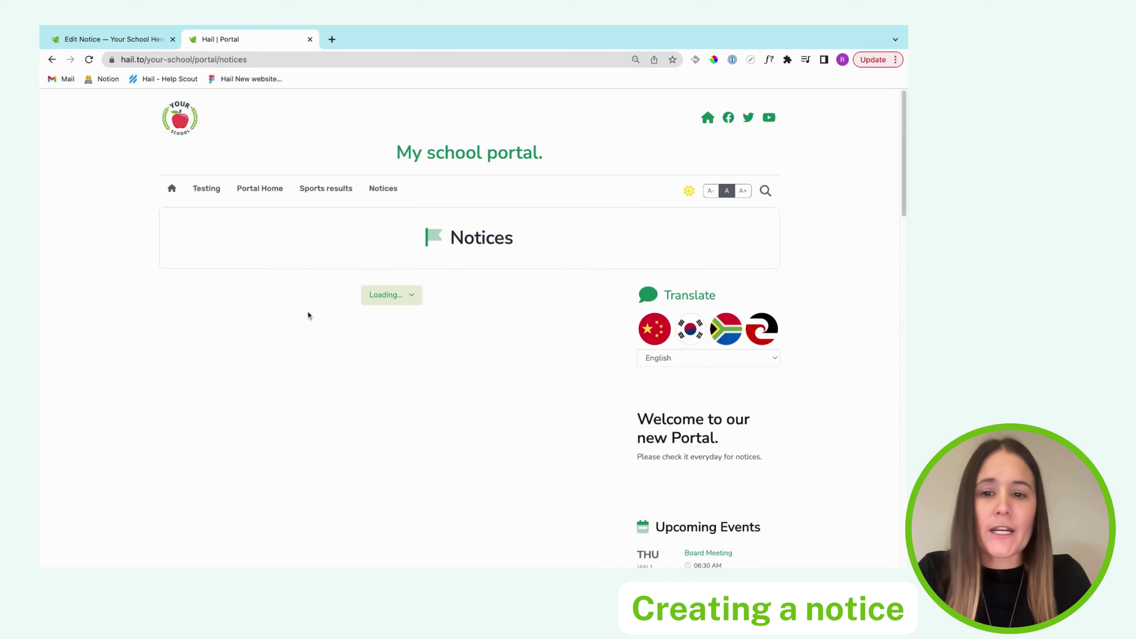